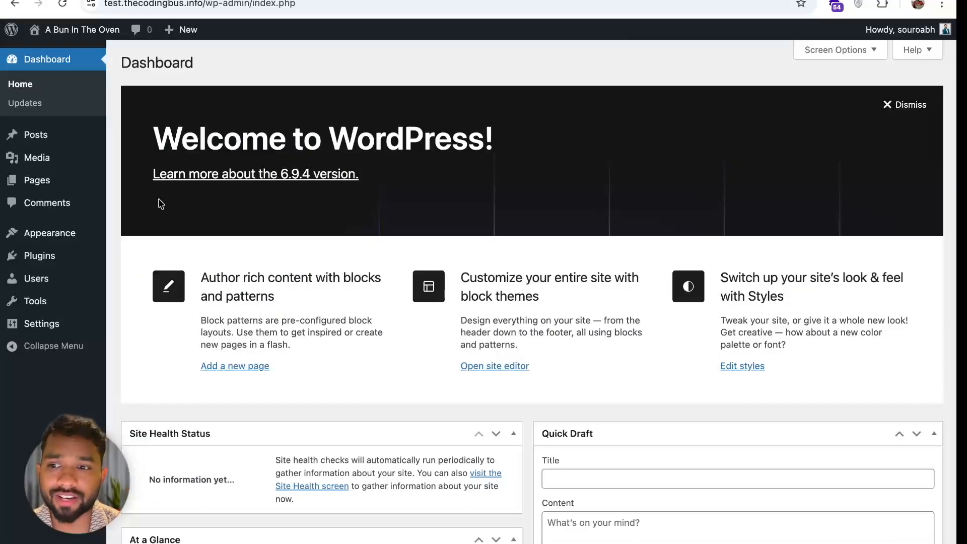
Install the JetEngine plugin from the uploaded file jet-engine.zip and activate it
{"action": "mouse_move", "coordinate": [40, 256]}
{"action": "left_click", "coordinate": [151, 278]}
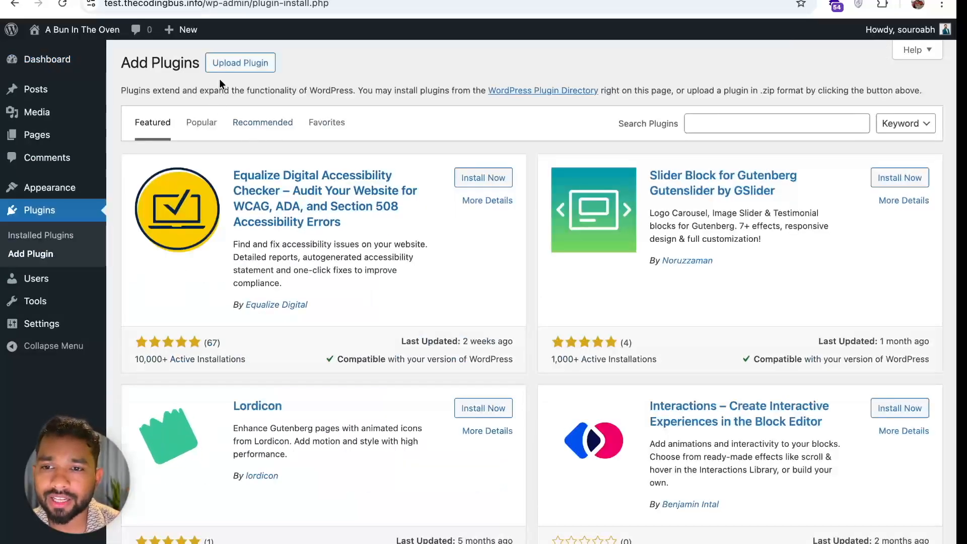
{"action": "left_click", "coordinate": [232, 67]}
{"action": "left_click", "coordinate": [430, 184]}
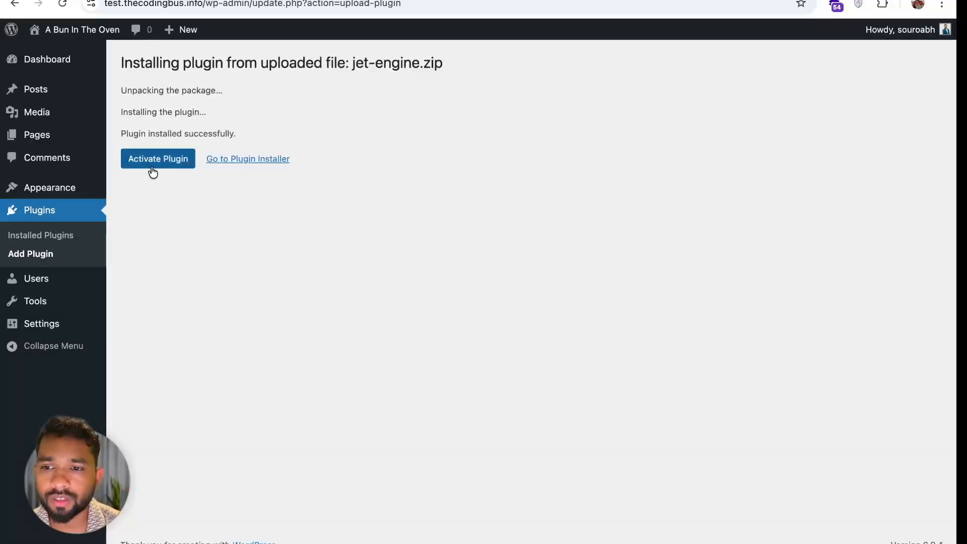
{"action": "left_click", "coordinate": [151, 164]}
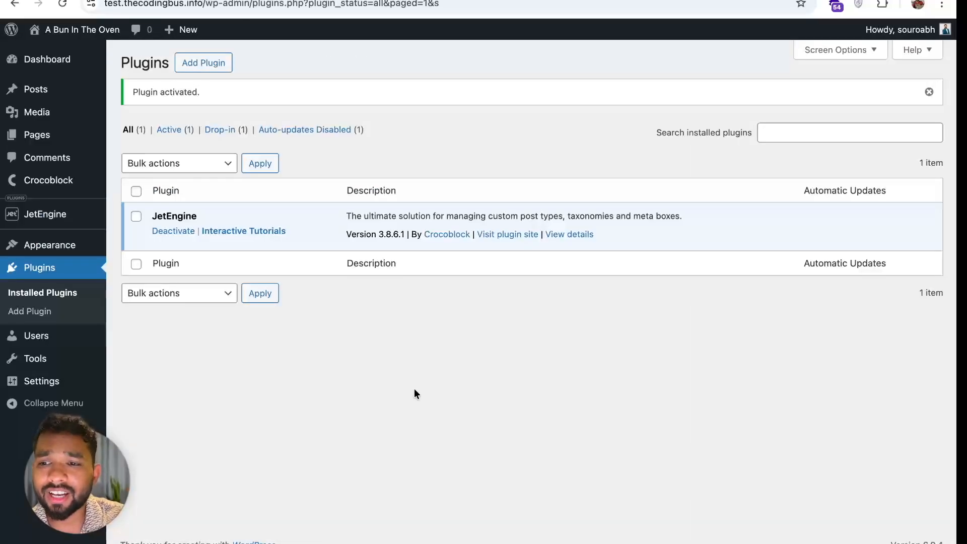
Start a new JetEngine custom post type and name it Properties
{"action": "left_click", "coordinate": [29, 216]}
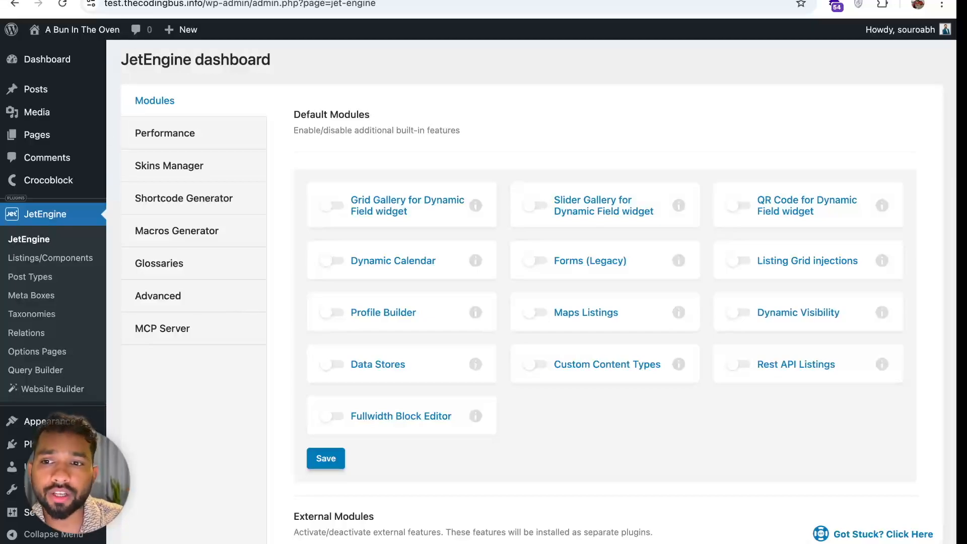
{"action": "mouse_move", "coordinate": [188, 40]}
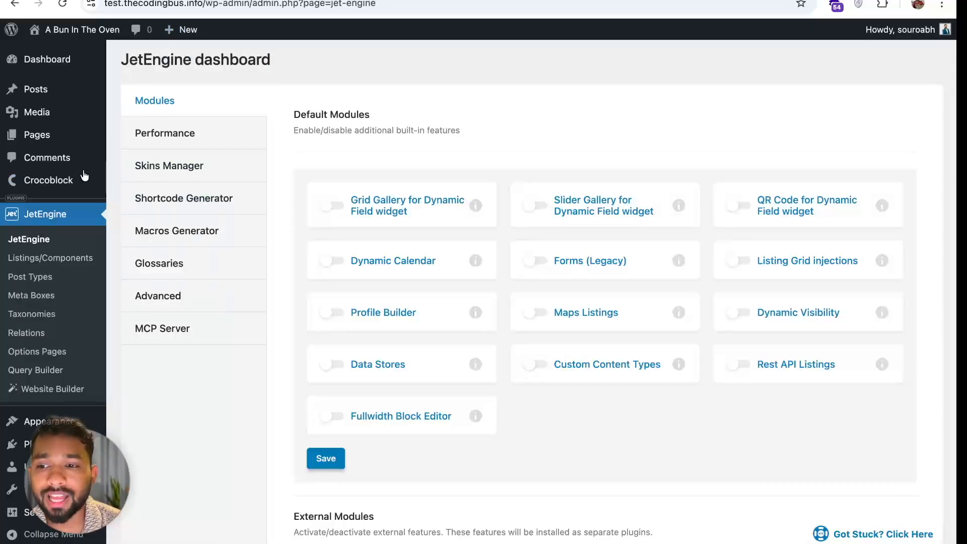
{"action": "left_click", "coordinate": [38, 277]}
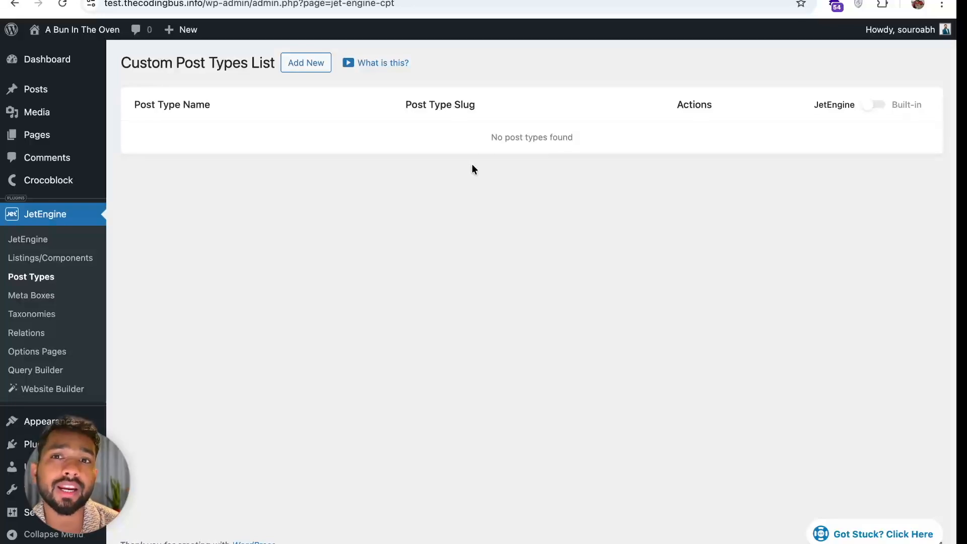
{"action": "left_click", "coordinate": [308, 68]}
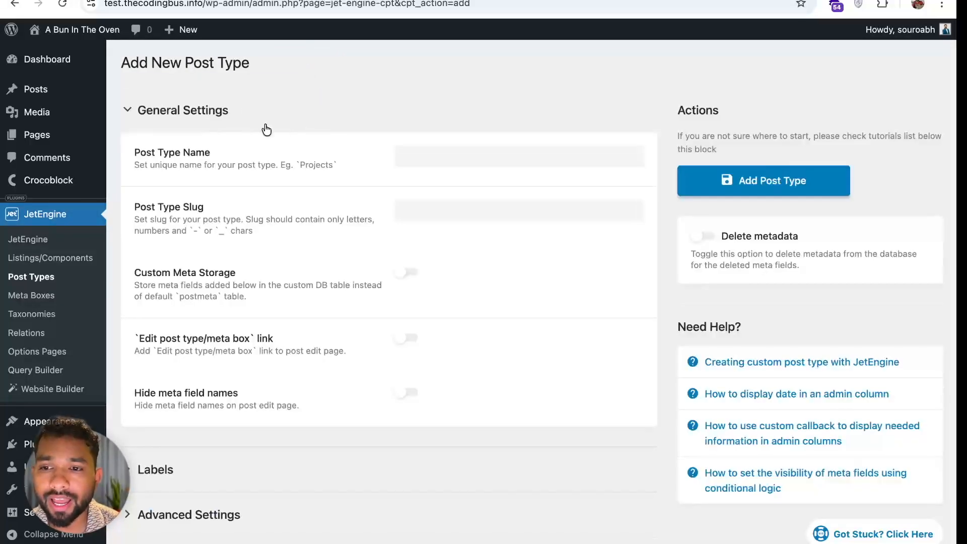
{"action": "left_click", "coordinate": [487, 150]}
{"action": "type", "text": "Propertis"}
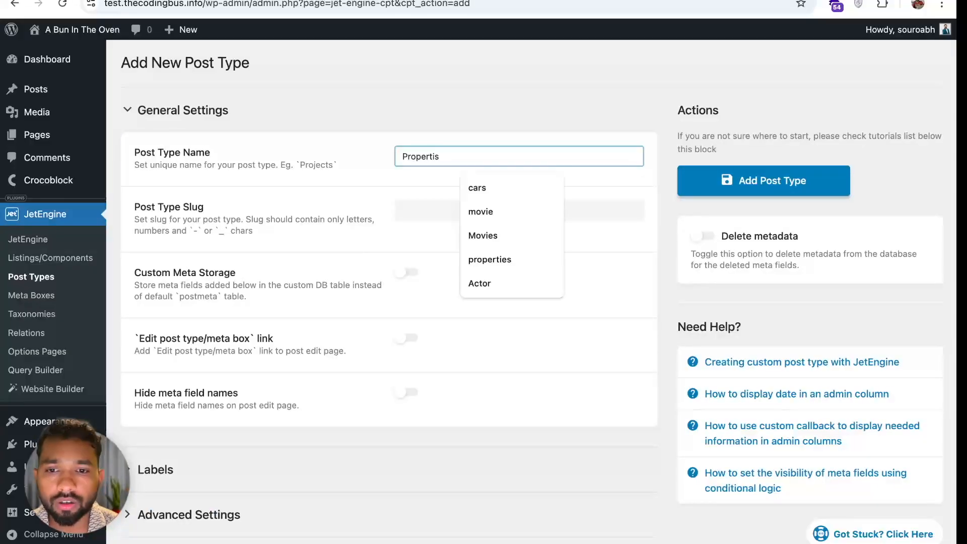
{"action": "key", "text": "BackSpace"}
{"action": "type", "text": "es"}
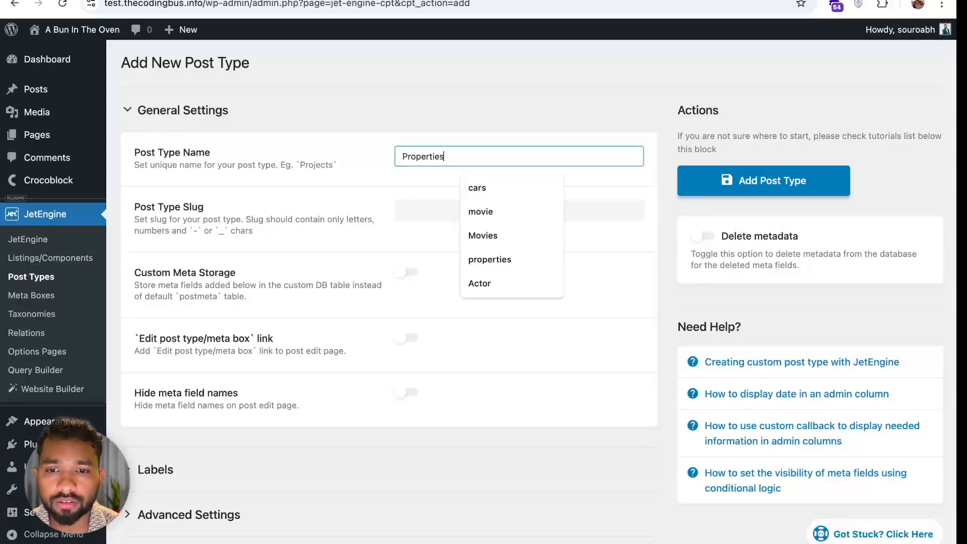
{"action": "left_click", "coordinate": [383, 188]}
Add Thumbnail (Featured Image) to the supported features in the post type's advanced settings
{"action": "scroll", "coordinate": [382, 187], "scroll_direction": "down", "scroll_amount": 1}
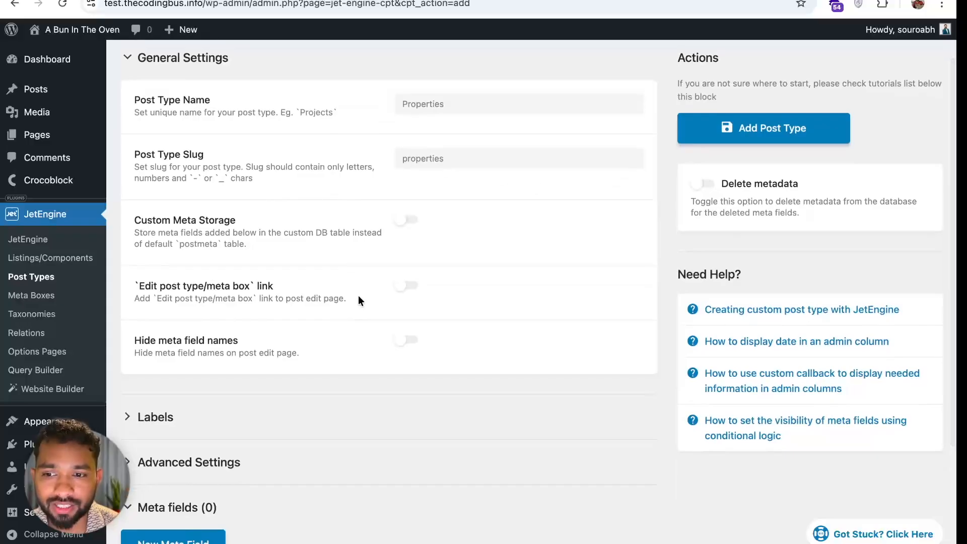
{"action": "scroll", "coordinate": [358, 297], "scroll_direction": "down", "scroll_amount": 3}
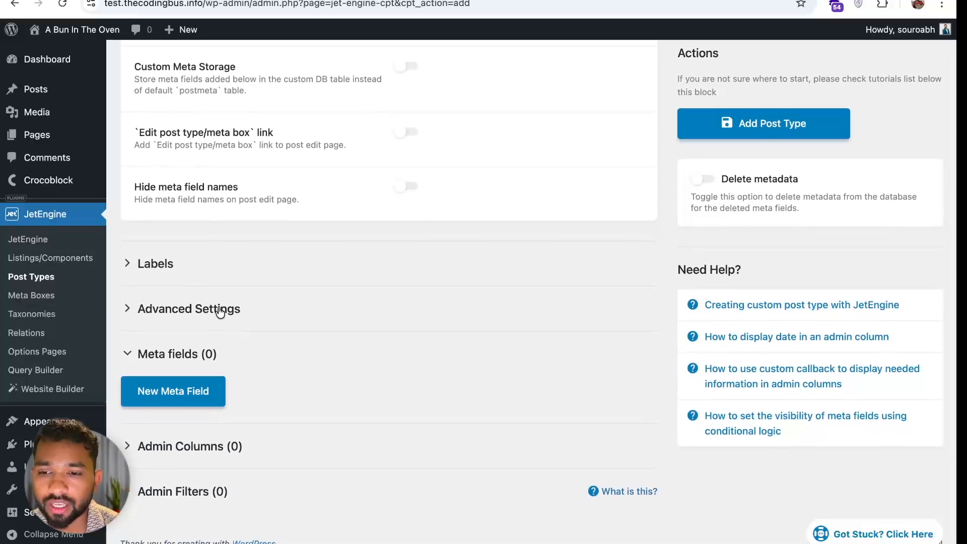
{"action": "left_click", "coordinate": [231, 308]}
{"action": "scroll", "coordinate": [377, 298], "scroll_direction": "down", "scroll_amount": 1}
{"action": "scroll", "coordinate": [377, 299], "scroll_direction": "down", "scroll_amount": 15}
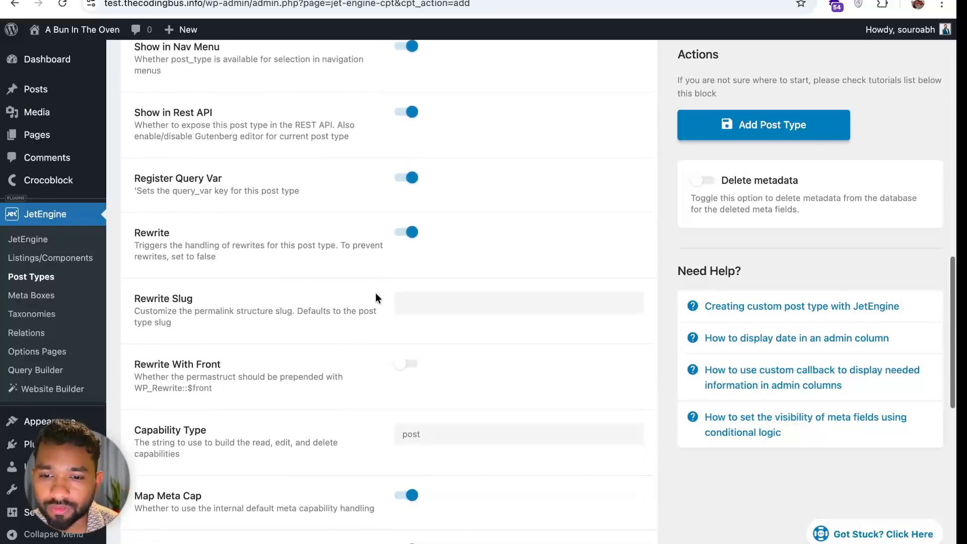
{"action": "scroll", "coordinate": [376, 298], "scroll_direction": "down", "scroll_amount": 2}
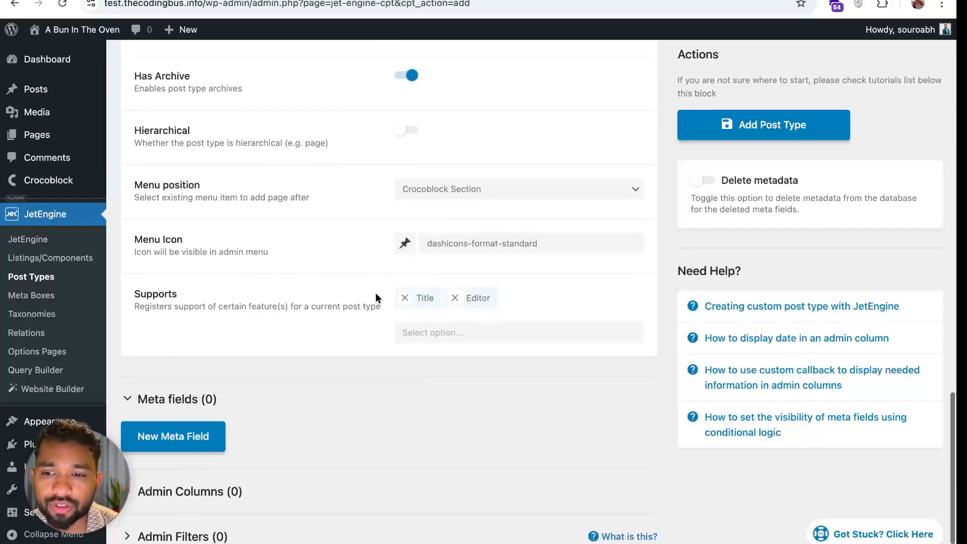
{"action": "scroll", "coordinate": [376, 293], "scroll_direction": "down", "scroll_amount": 1}
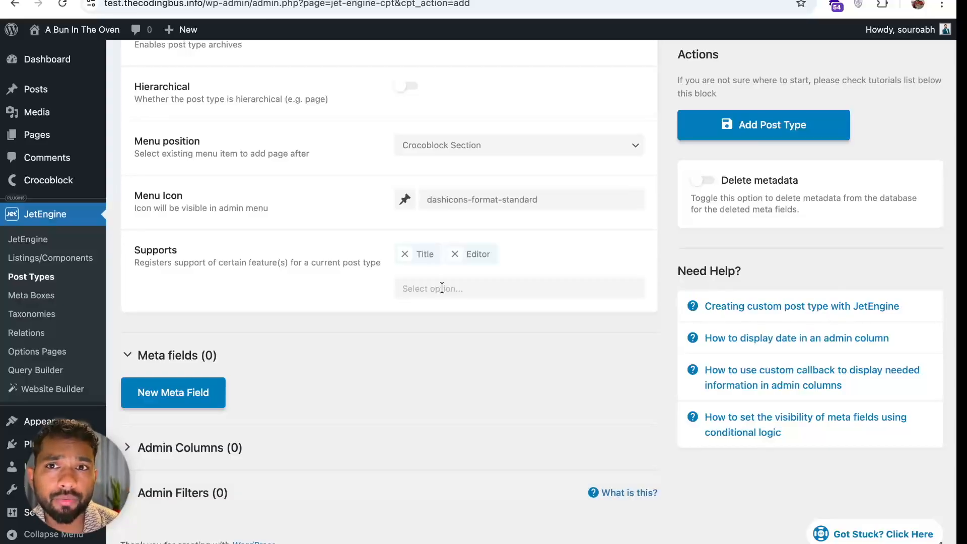
{"action": "left_click", "coordinate": [441, 288]}
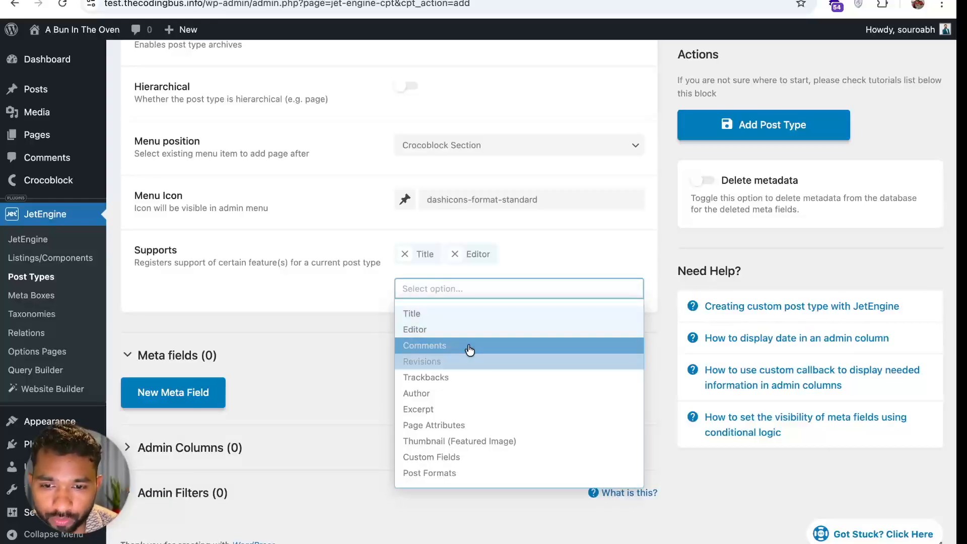
{"action": "left_click", "coordinate": [512, 441]}
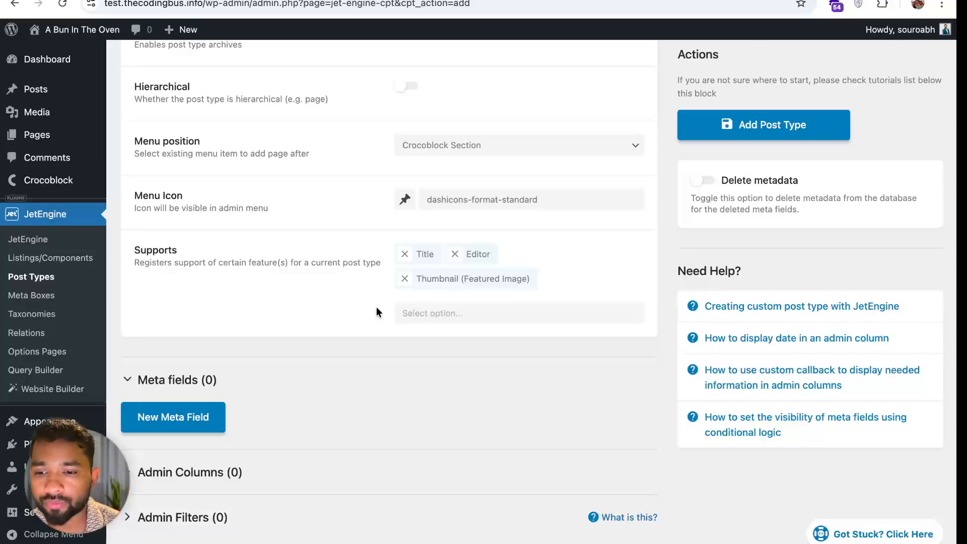
Add a meta field labelled Price and set its field type to Number
{"action": "scroll", "coordinate": [376, 312], "scroll_direction": "down", "scroll_amount": 1}
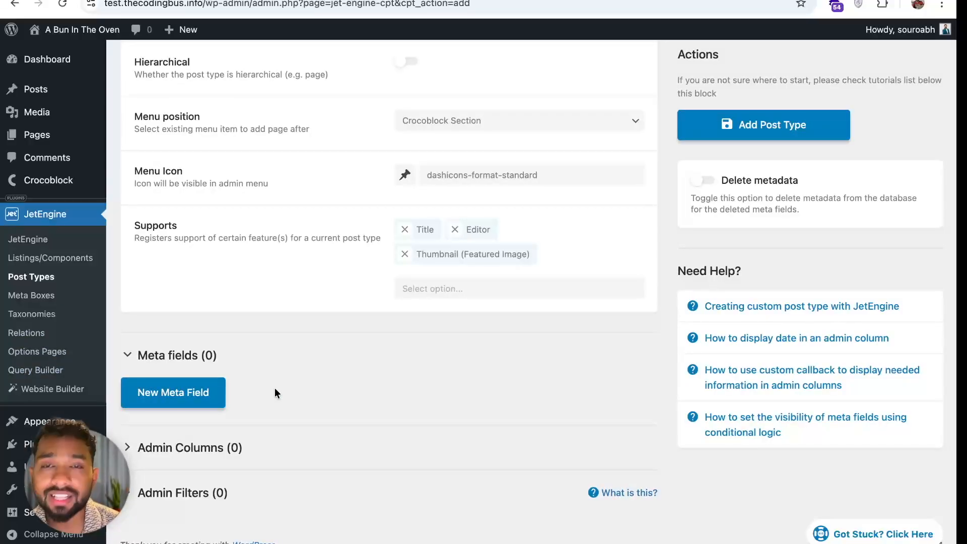
{"action": "left_click", "coordinate": [202, 397]}
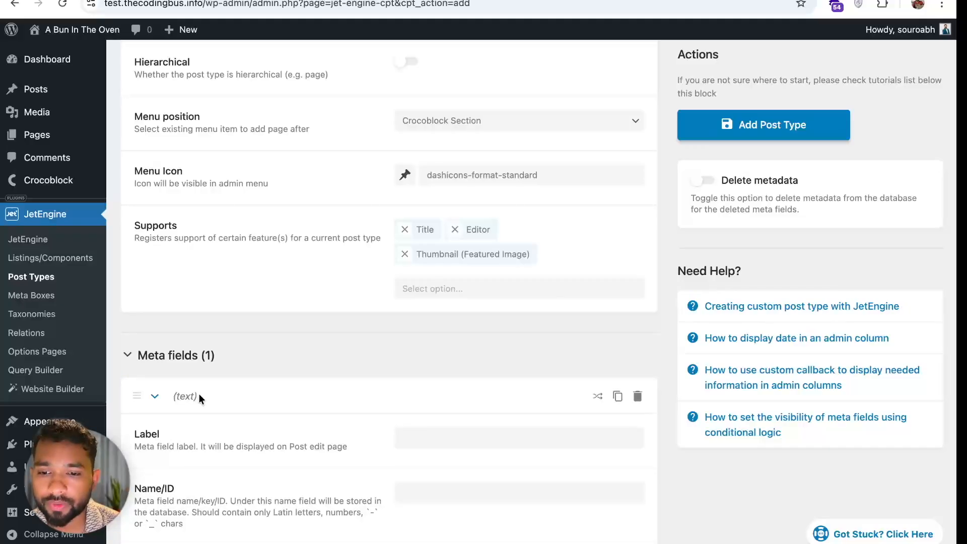
{"action": "scroll", "coordinate": [382, 318], "scroll_direction": "down", "scroll_amount": 4}
{"action": "left_click", "coordinate": [423, 230]}
{"action": "type", "text": "Price"}
{"action": "left_click", "coordinate": [379, 280]}
{"action": "scroll", "coordinate": [379, 280], "scroll_direction": "down", "scroll_amount": 3}
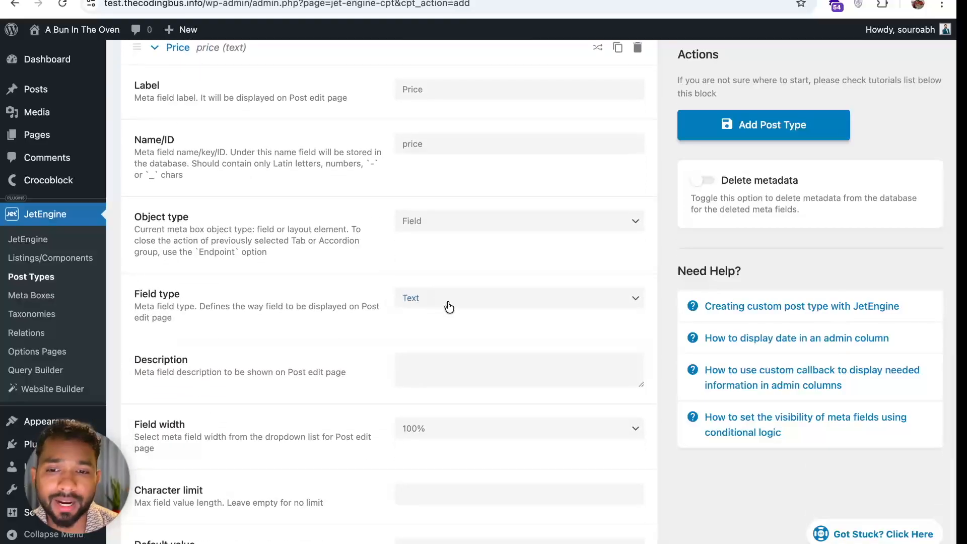
{"action": "left_click", "coordinate": [451, 303]}
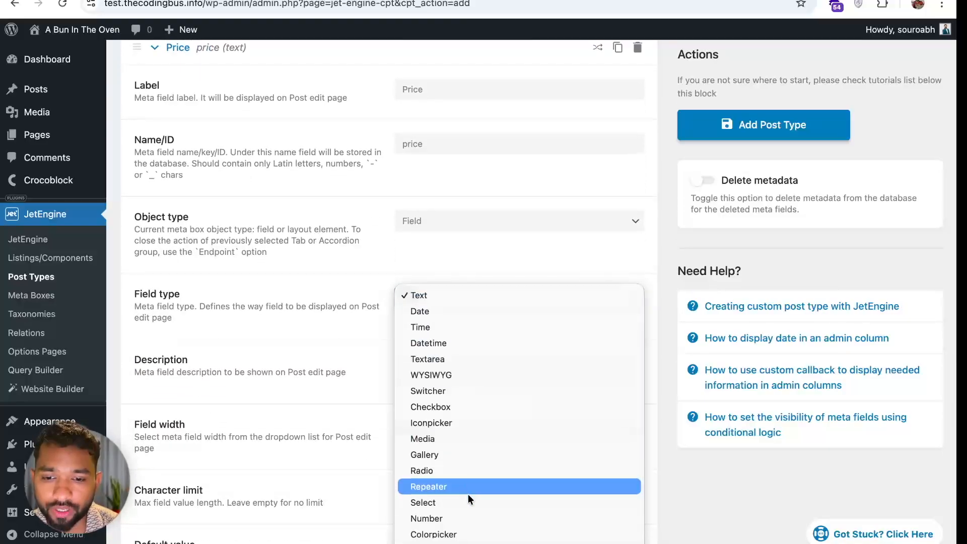
{"action": "left_click", "coordinate": [470, 518]}
Add a second meta field labelled Area with the Text field type and save the new post type
{"action": "scroll", "coordinate": [382, 355], "scroll_direction": "down", "scroll_amount": 10}
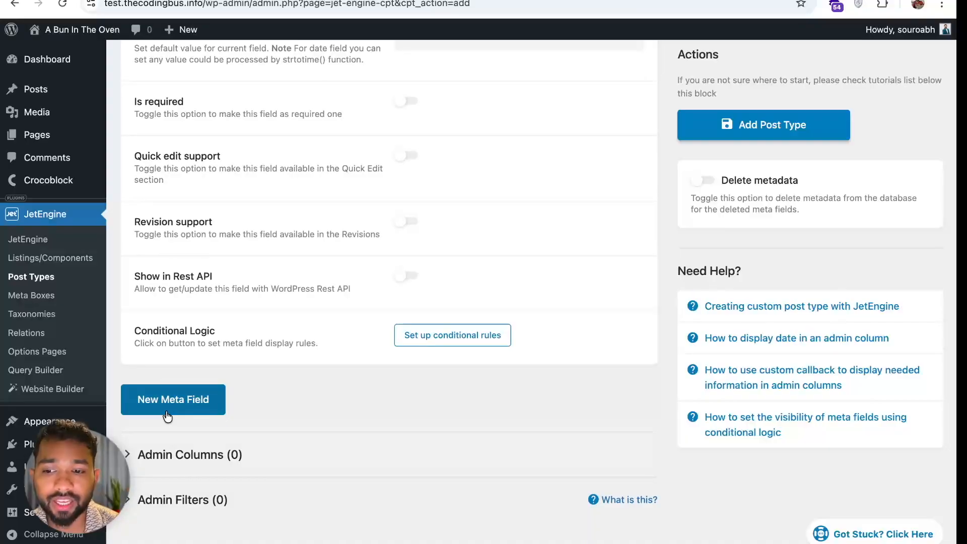
{"action": "left_click", "coordinate": [167, 417]}
{"action": "scroll", "coordinate": [357, 331], "scroll_direction": "down", "scroll_amount": 3}
{"action": "left_click", "coordinate": [413, 317]}
{"action": "type", "text": "Area"}
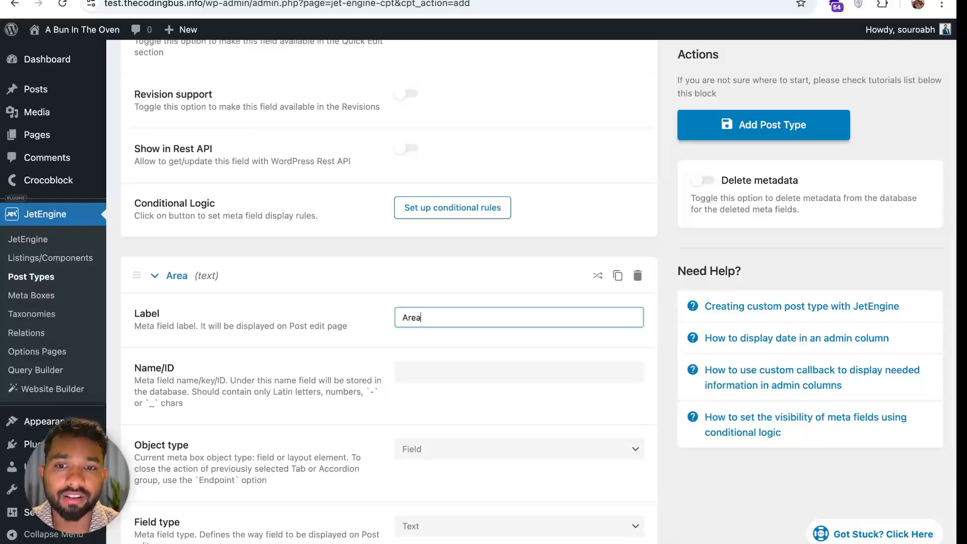
{"action": "left_click", "coordinate": [373, 319]}
{"action": "scroll", "coordinate": [374, 319], "scroll_direction": "down", "scroll_amount": 8}
{"action": "left_click", "coordinate": [425, 177]}
{"action": "left_click", "coordinate": [425, 177]}
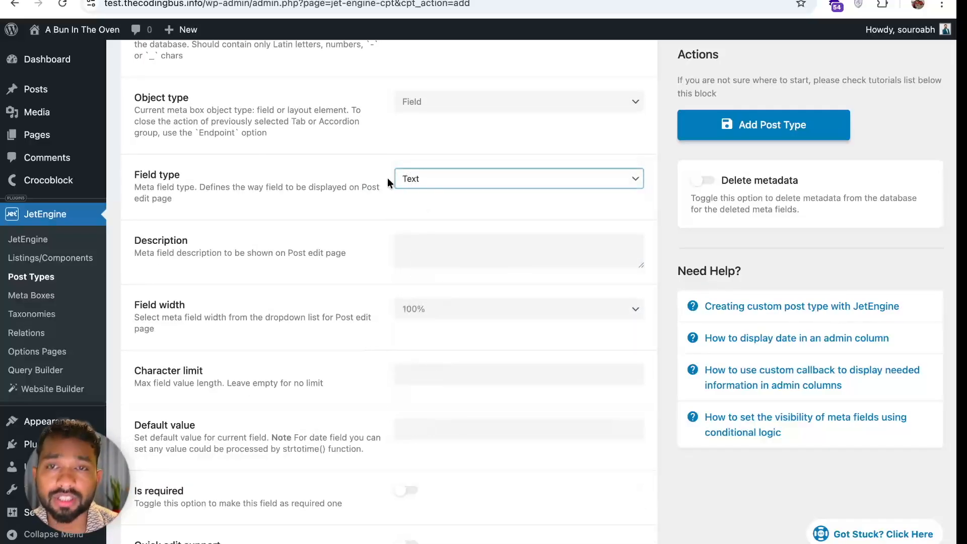
{"action": "scroll", "coordinate": [380, 278], "scroll_direction": "down", "scroll_amount": 8}
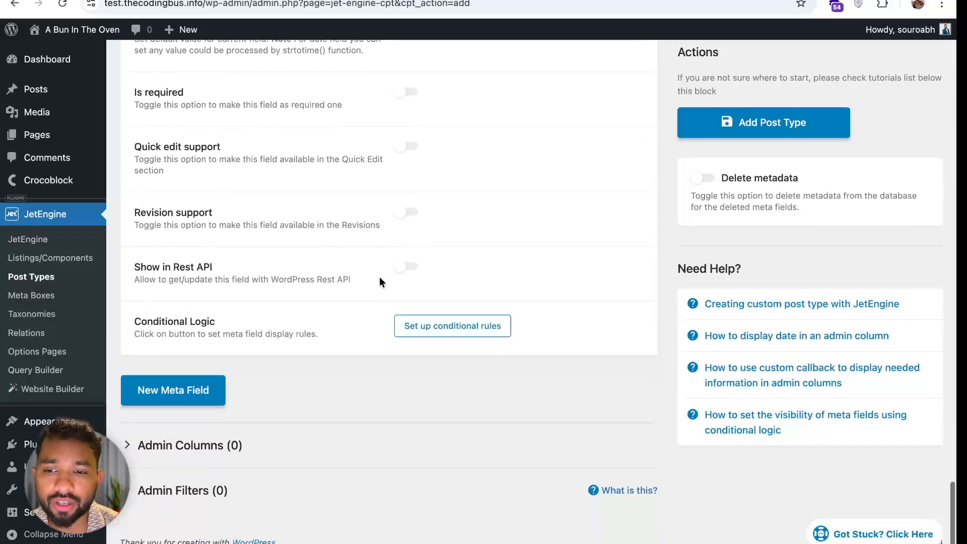
{"action": "left_click", "coordinate": [766, 127]}
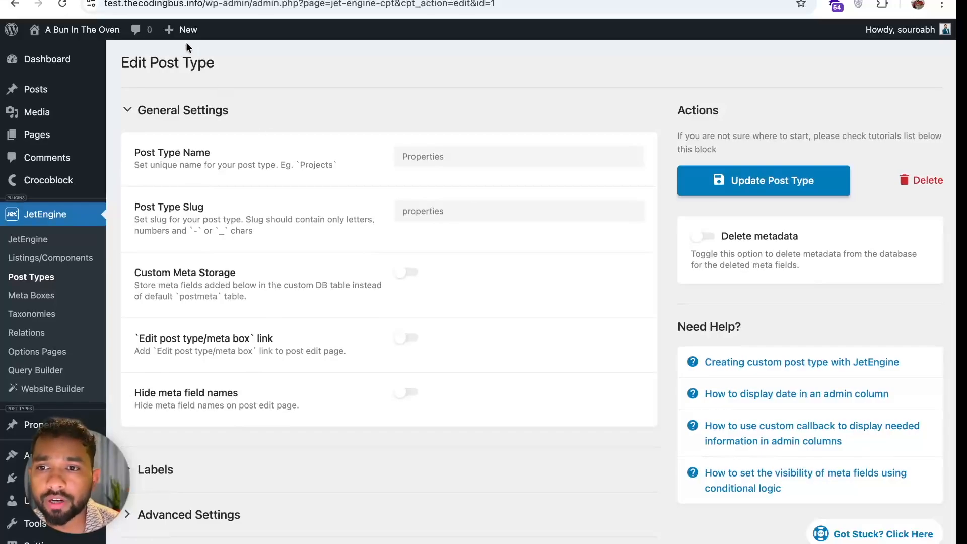
Start a new Properties entry titled "Home 1" and return to the Properties list without saving it
{"action": "mouse_move", "coordinate": [174, 29]}
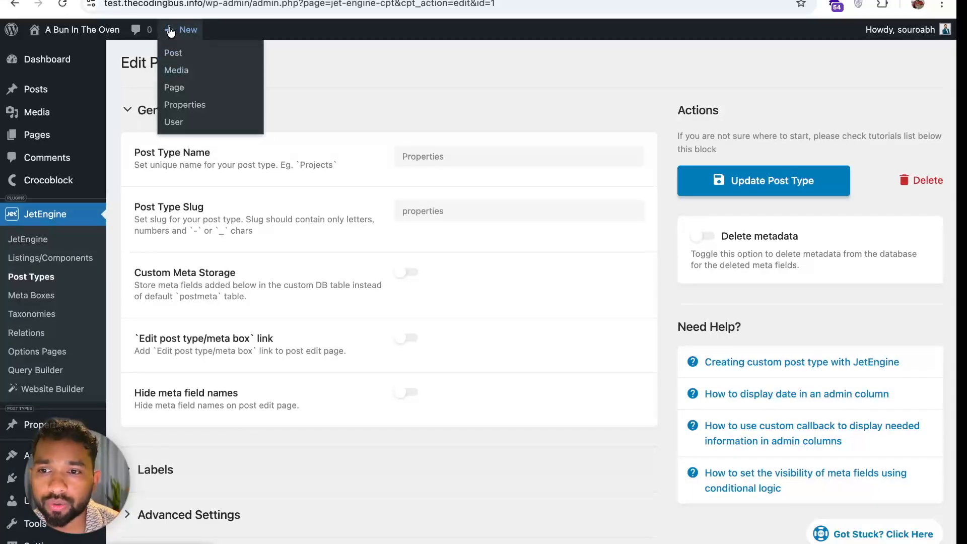
{"action": "left_click", "coordinate": [196, 107]}
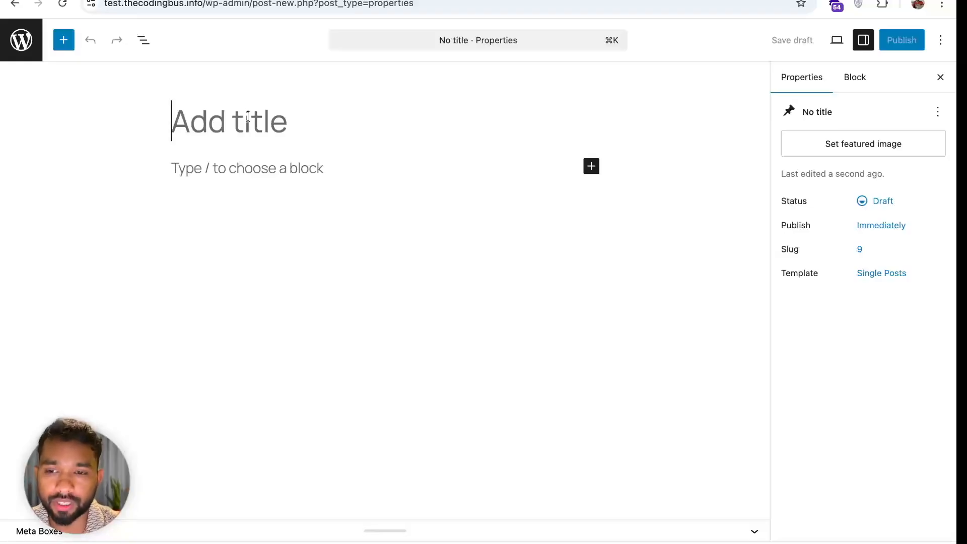
{"action": "type", "text": "Home 1"}
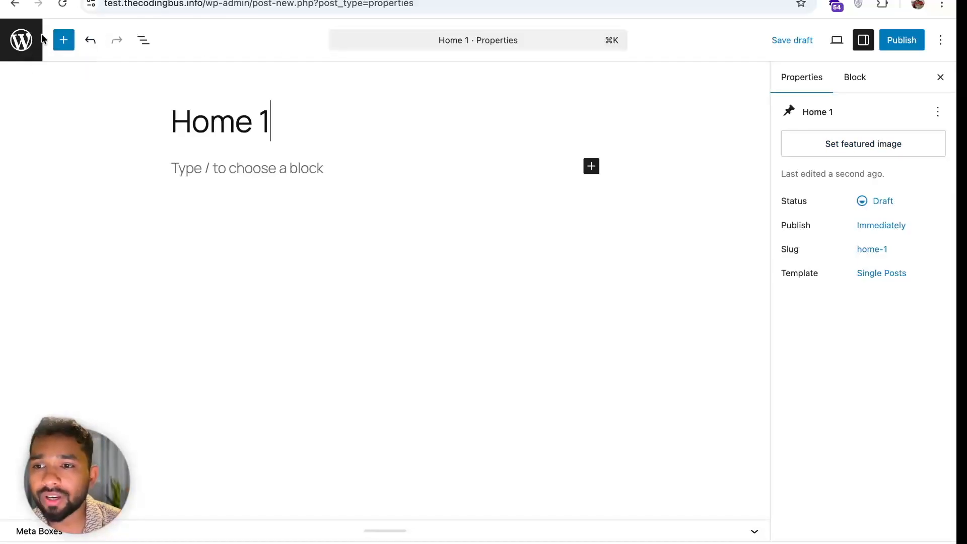
{"action": "left_click", "coordinate": [21, 39]}
{"action": "key", "text": "Return"}
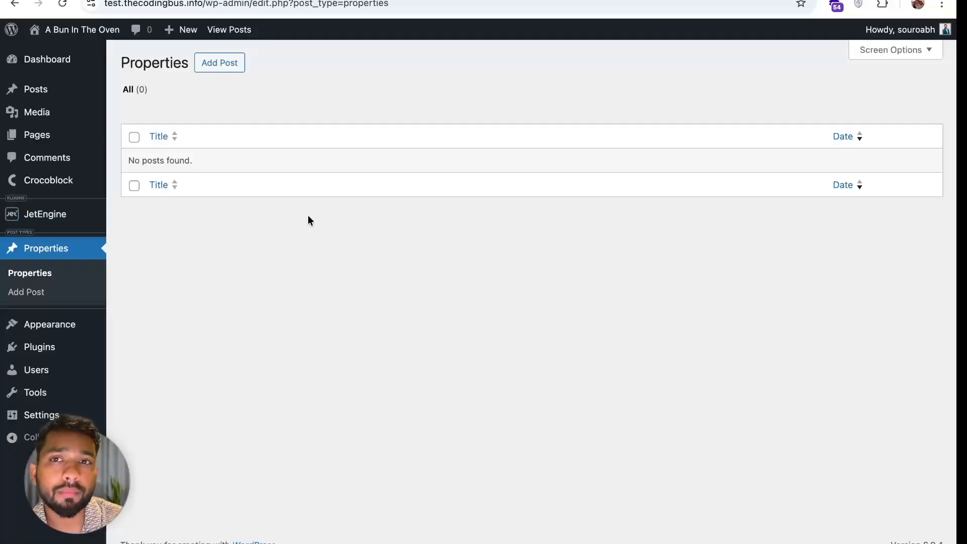
Open JetEngine's Relations list and look at the option for adding a new relation
{"action": "mouse_move", "coordinate": [61, 221]}
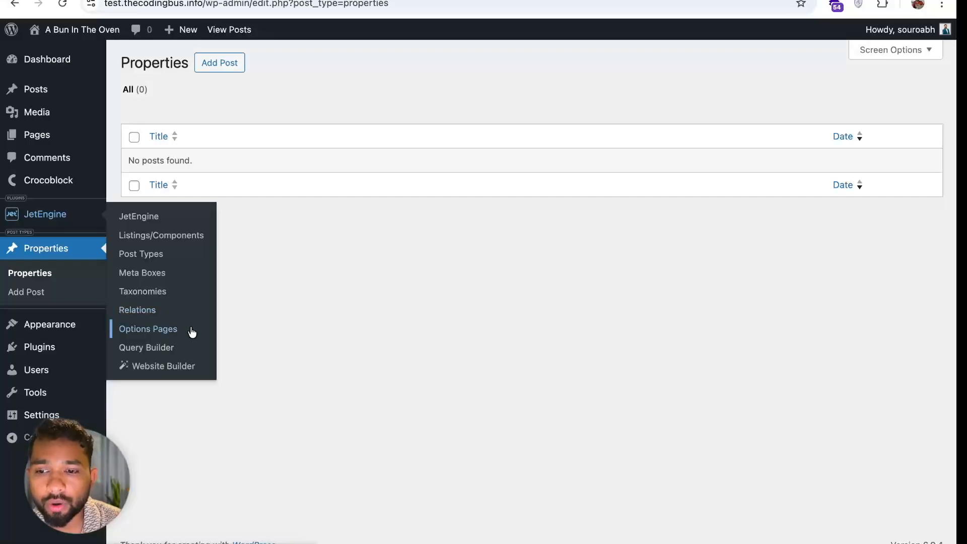
{"action": "left_click", "coordinate": [136, 313]}
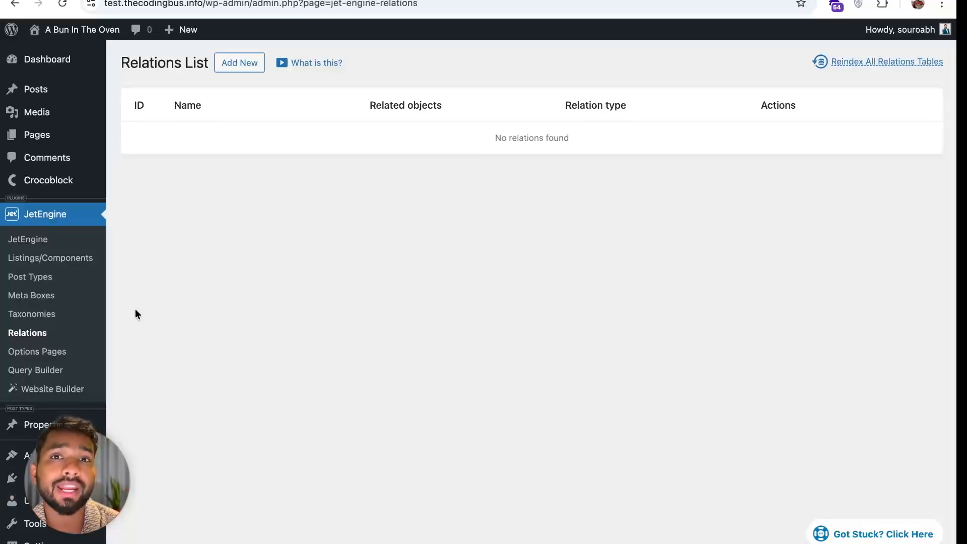
{"action": "left_click", "coordinate": [239, 64]}
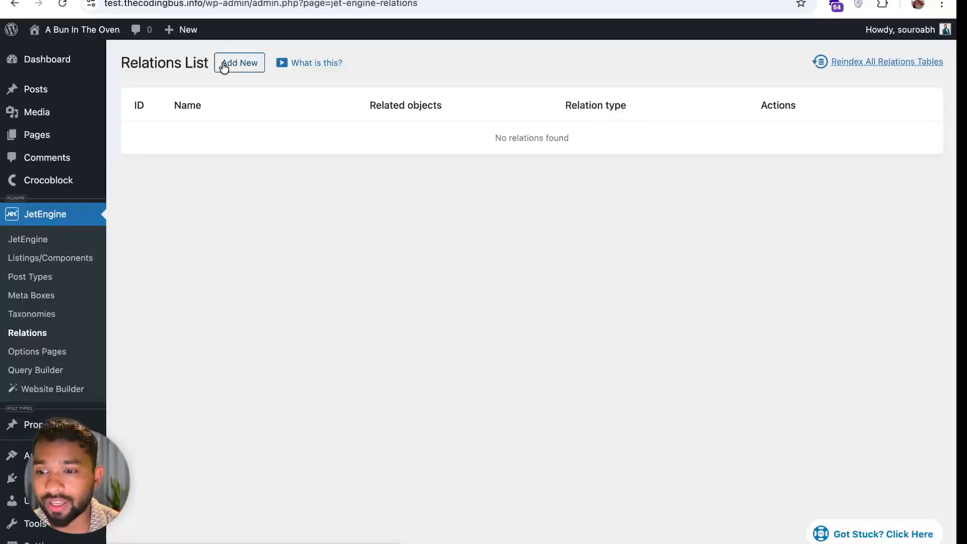
Open Crocoblock's Command Center, and on the OpenAI platform create and copy a secret key named "jetengine" for the Default project
{"action": "mouse_move", "coordinate": [51, 184]}
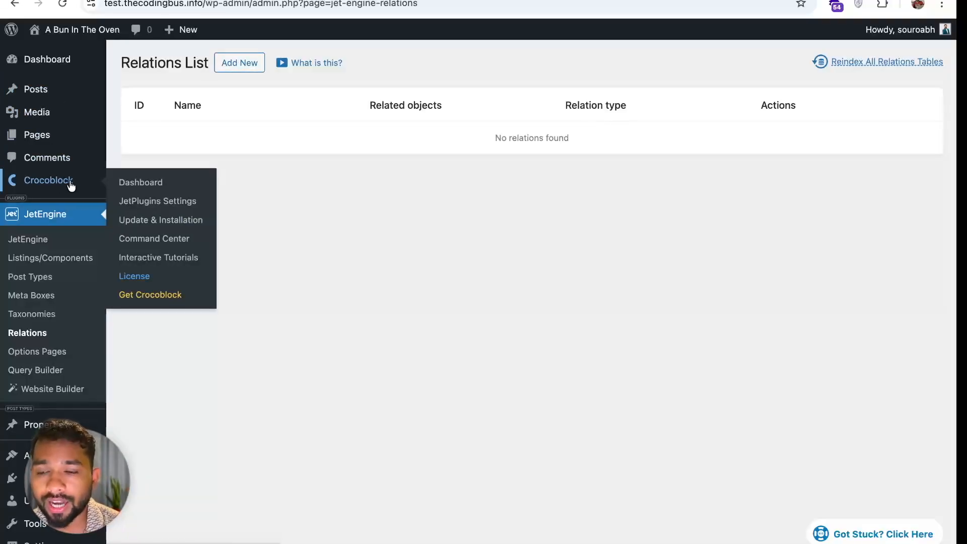
{"action": "left_click", "coordinate": [154, 243]}
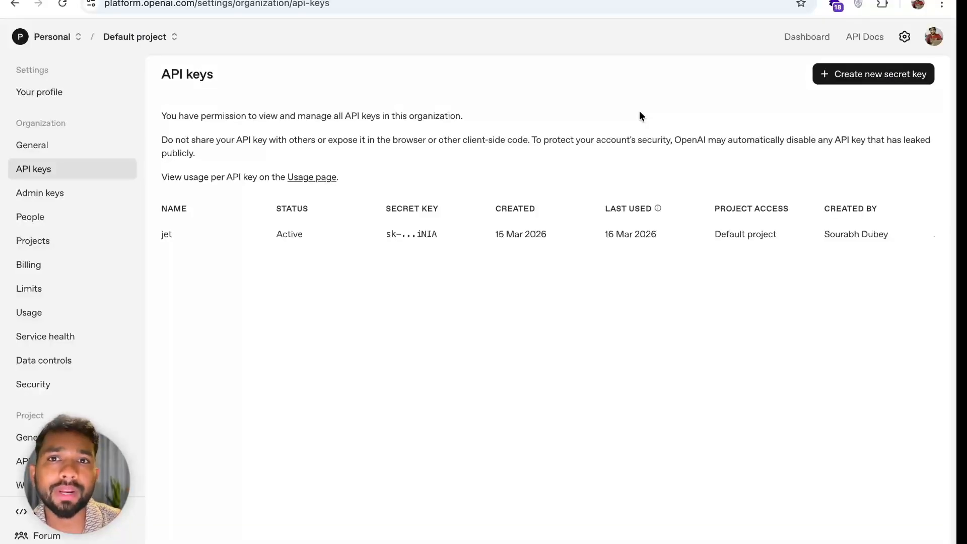
{"action": "left_click", "coordinate": [890, 75]}
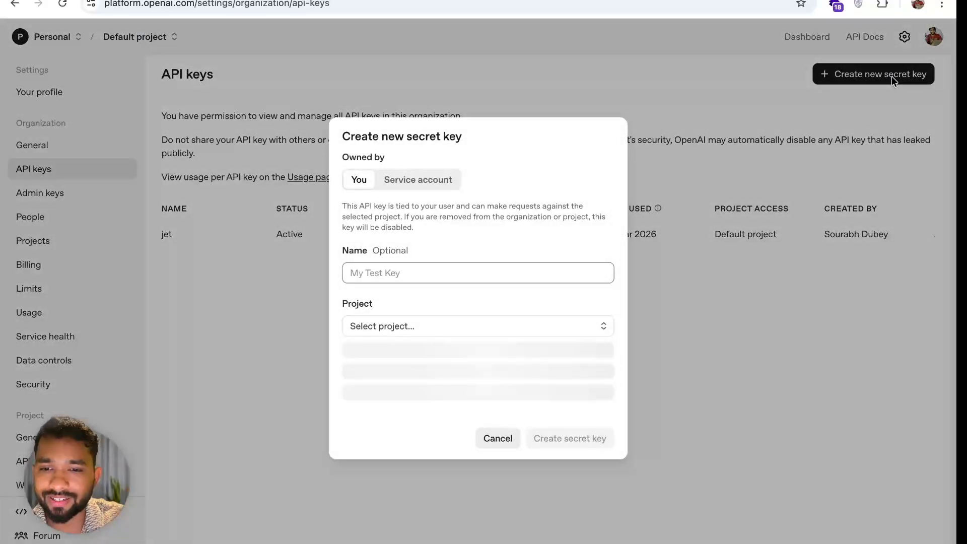
{"action": "type", "text": "jetengine"}
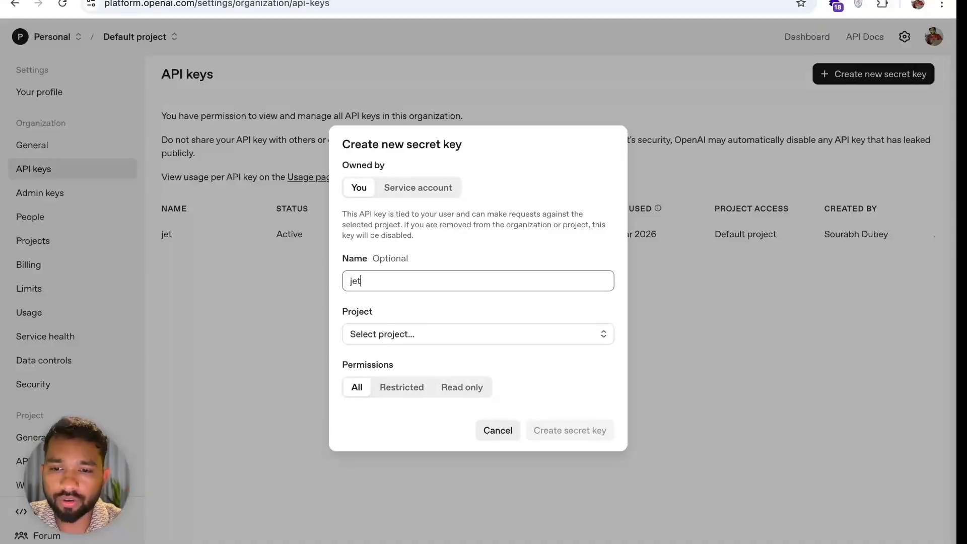
{"action": "left_click", "coordinate": [418, 332]}
{"action": "left_click", "coordinate": [422, 361]}
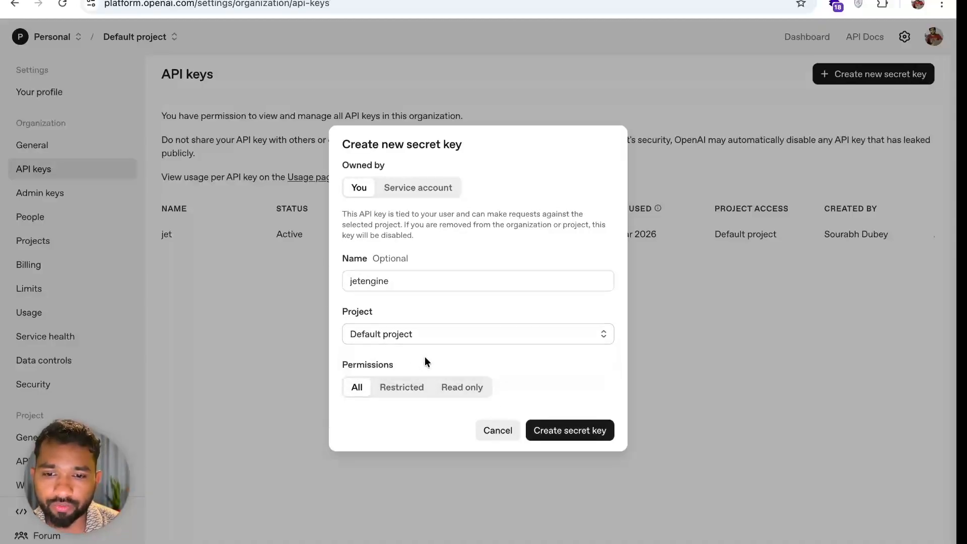
{"action": "left_click", "coordinate": [563, 428]}
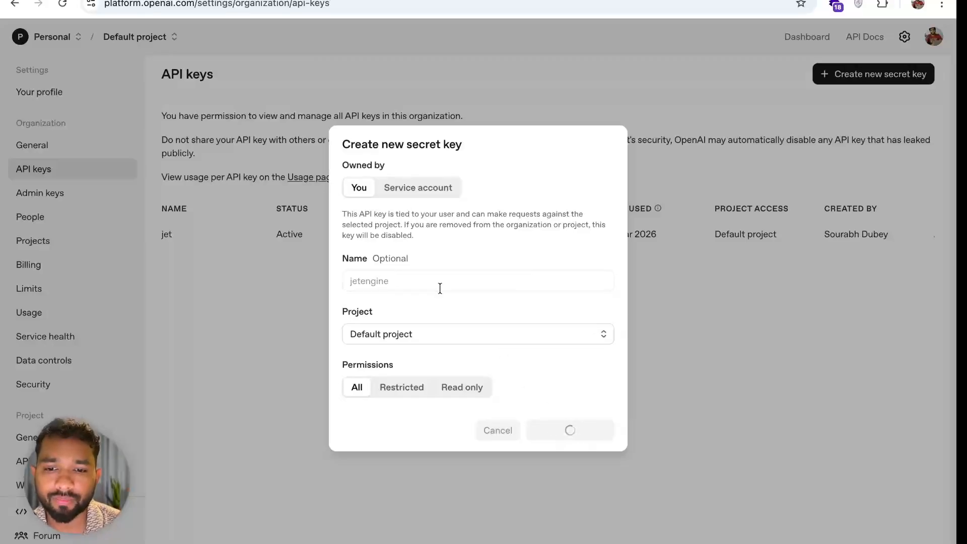
{"action": "left_click", "coordinate": [589, 304]}
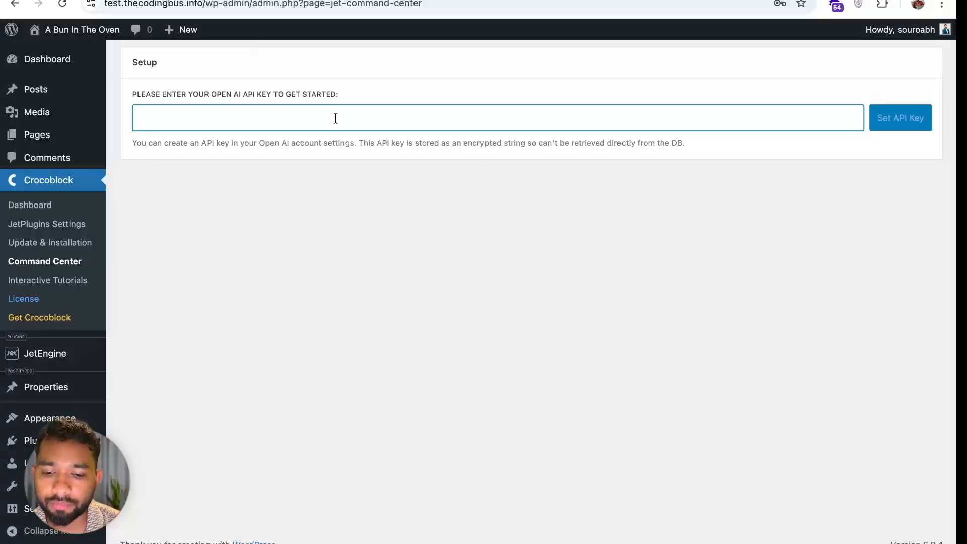
Paste the OpenAI API key into the Command Center setup and set it as the API key
{"action": "key", "text": "ctrl+v"}
{"action": "left_click", "coordinate": [907, 117]}
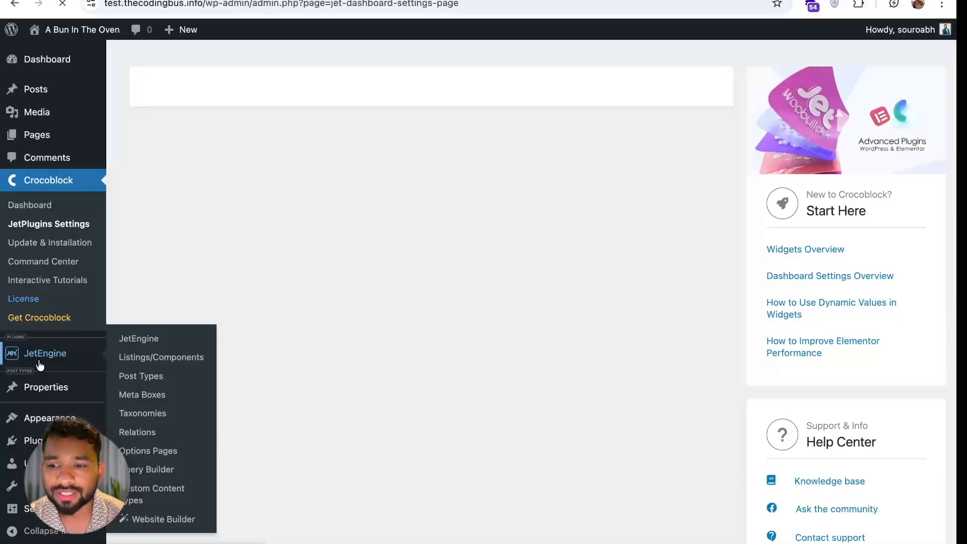
Open the JetEngine dashboard's modules and check the toggle of the Custom Content Types module, leaving it enabled
{"action": "left_click", "coordinate": [39, 362]}
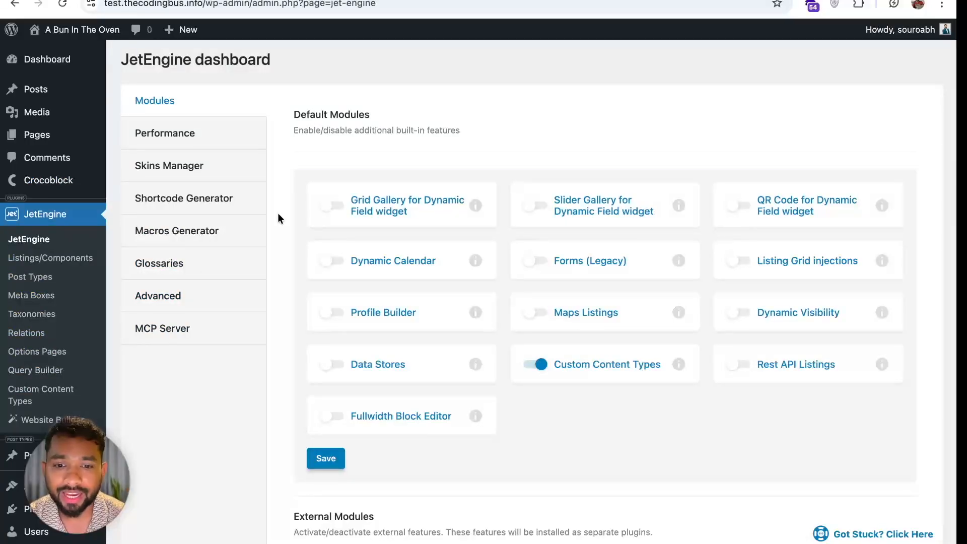
{"action": "left_click", "coordinate": [536, 364]}
{"action": "left_click", "coordinate": [536, 365]}
{"action": "left_click", "coordinate": [537, 365]}
{"action": "left_click", "coordinate": [536, 365]}
{"action": "left_click", "coordinate": [179, 103]}
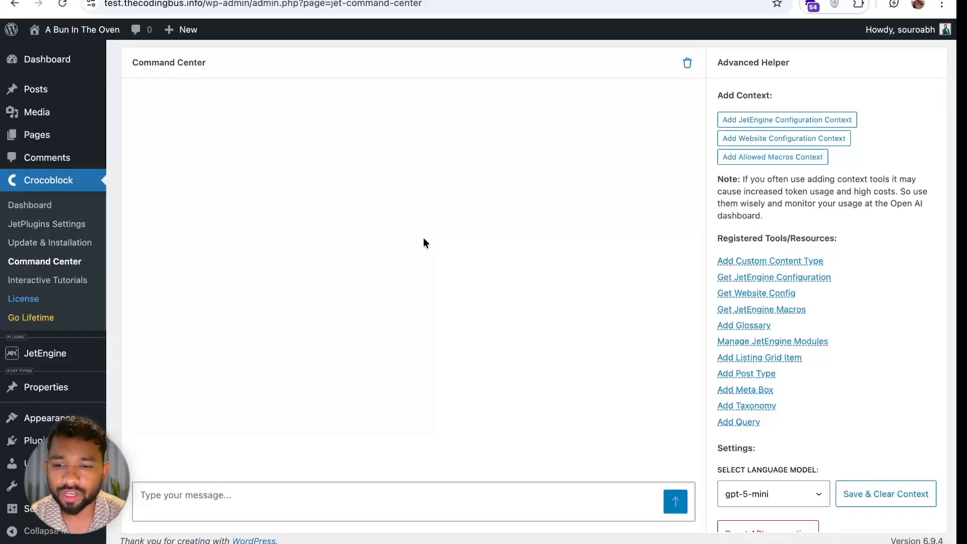
Send the Command Center a prompt to create a Custom Content Type called Movies with Name, Photo, Rating and Actor fields
{"action": "left_click", "coordinate": [455, 511]}
{"action": "key", "text": "super+v"}
{"action": "scroll", "coordinate": [455, 510], "scroll_direction": "up", "scroll_amount": 5}
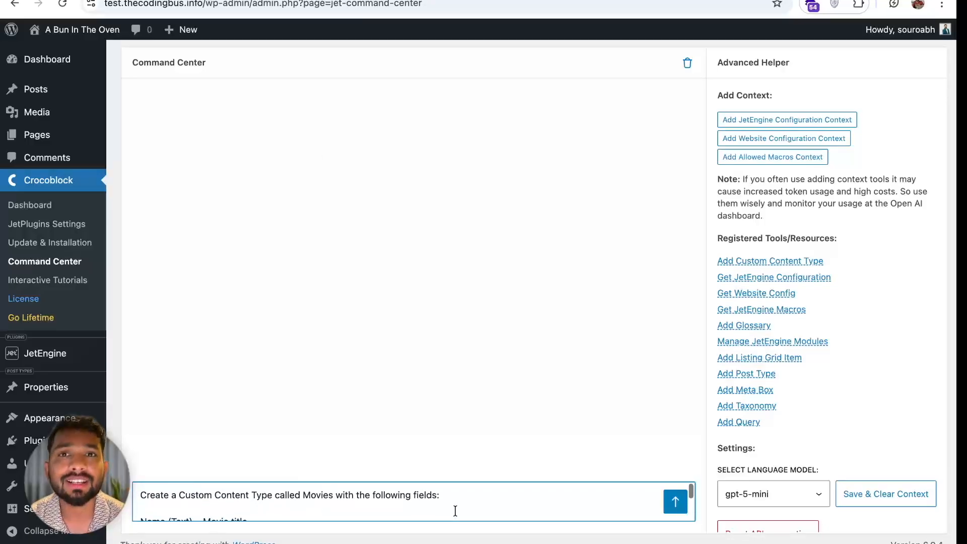
{"action": "key", "text": "Return"}
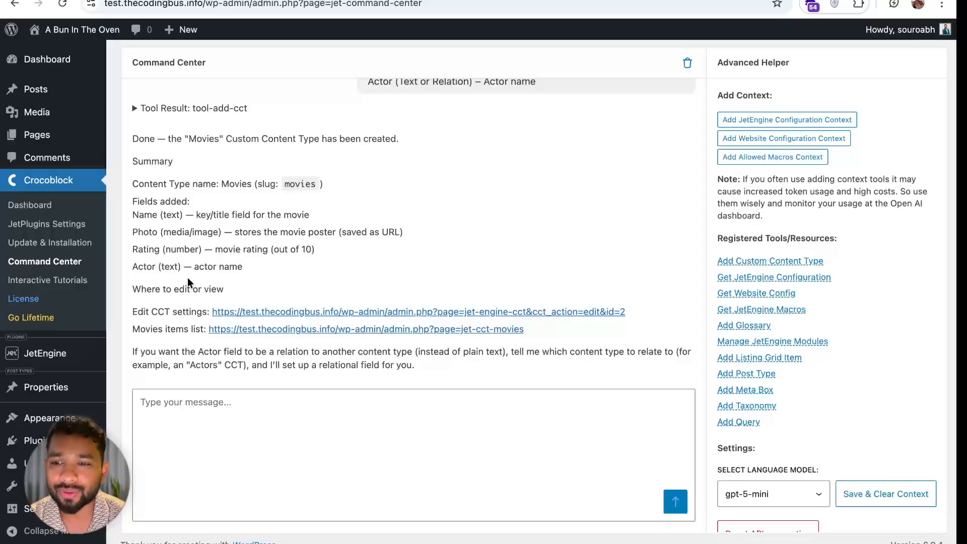
Go to the WordPress dashboard and open the item list of the Movies content type
{"action": "left_click", "coordinate": [47, 60]}
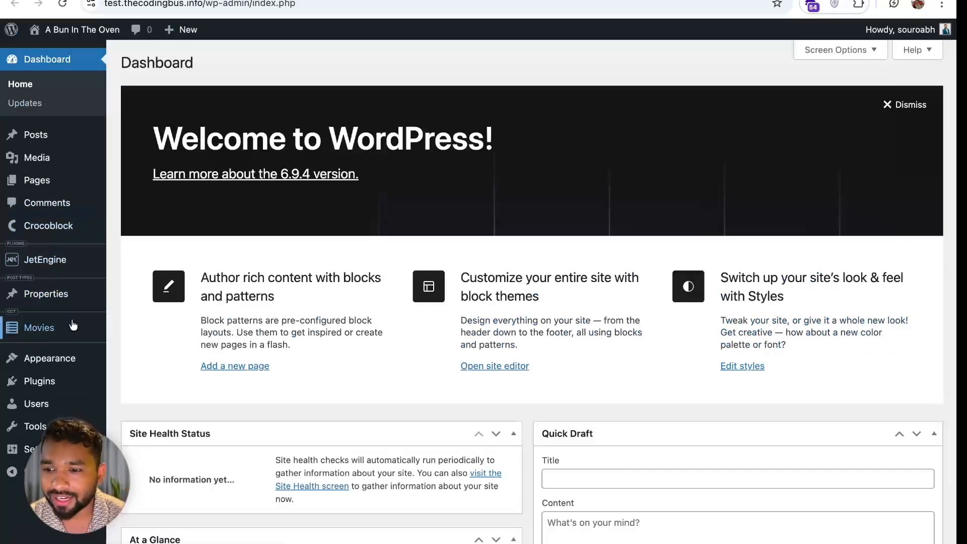
{"action": "scroll", "coordinate": [73, 322], "scroll_direction": "down", "scroll_amount": 3}
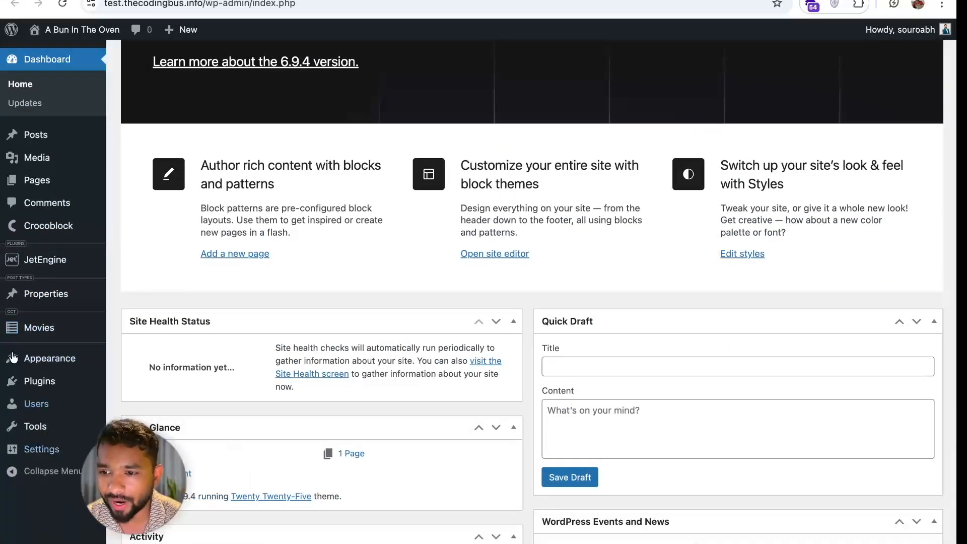
{"action": "scroll", "coordinate": [40, 337], "scroll_direction": "up", "scroll_amount": 1}
{"action": "left_click", "coordinate": [26, 329]}
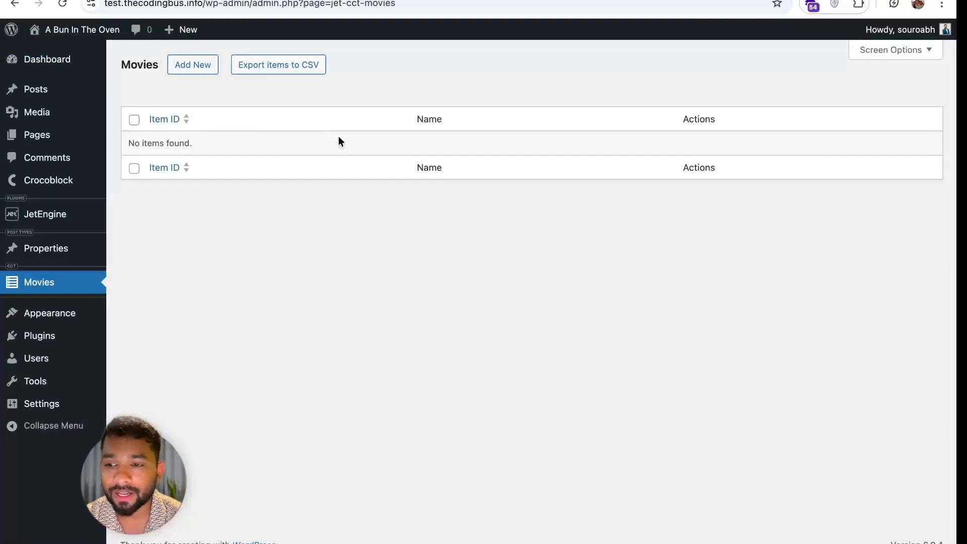
Start a new Movies item named "Avatar" and choose the blue-faced character image as its photo
{"action": "left_click", "coordinate": [189, 68]}
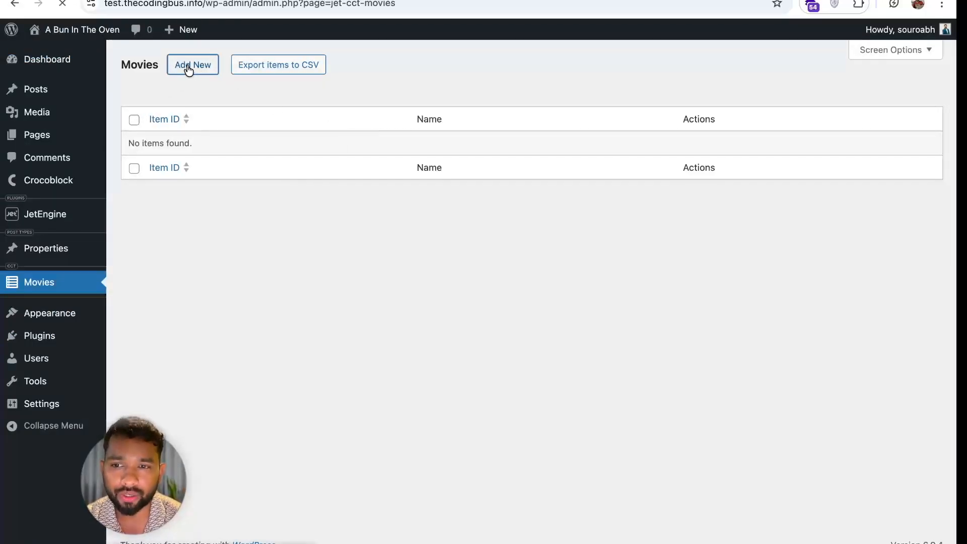
{"action": "left_click", "coordinate": [392, 144]}
{"action": "type", "text": "Ava"}
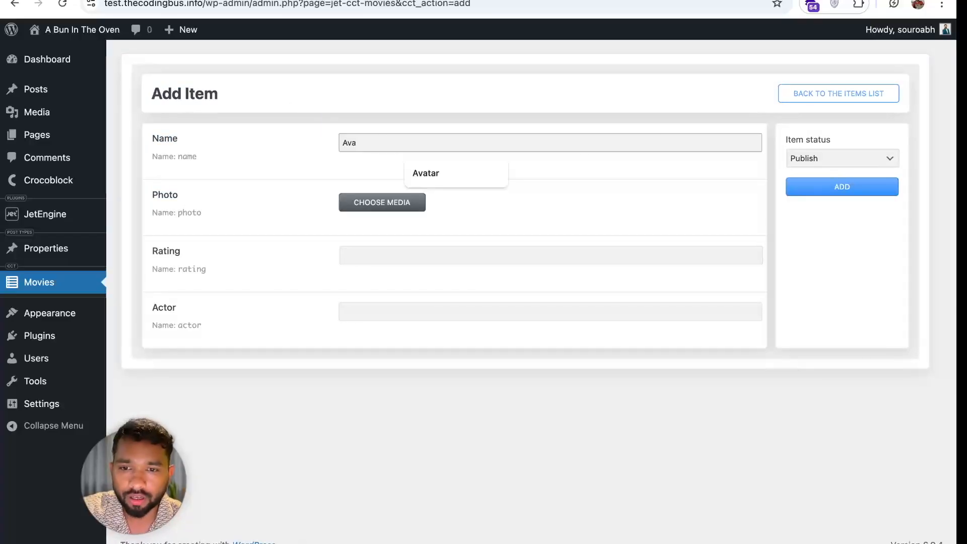
{"action": "left_click", "coordinate": [419, 168]}
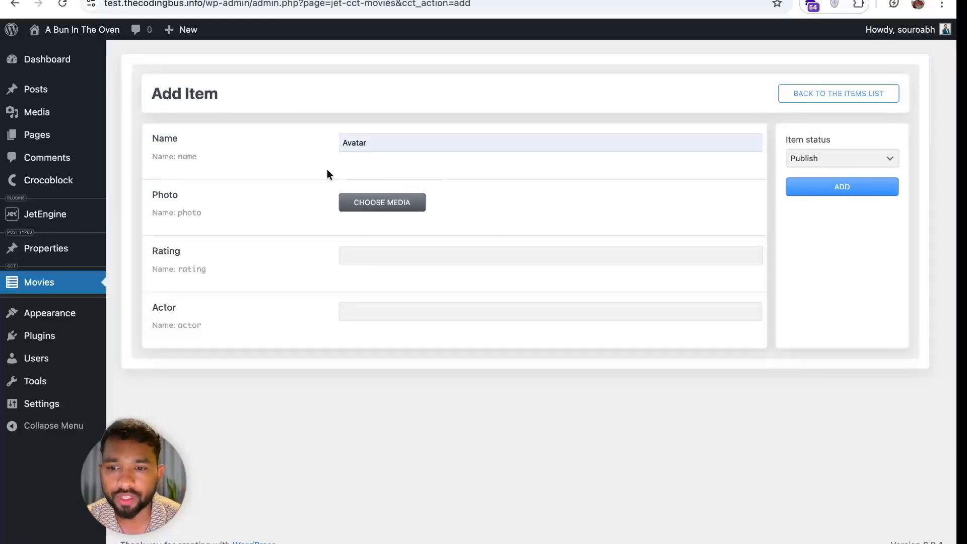
{"action": "left_click", "coordinate": [377, 204]}
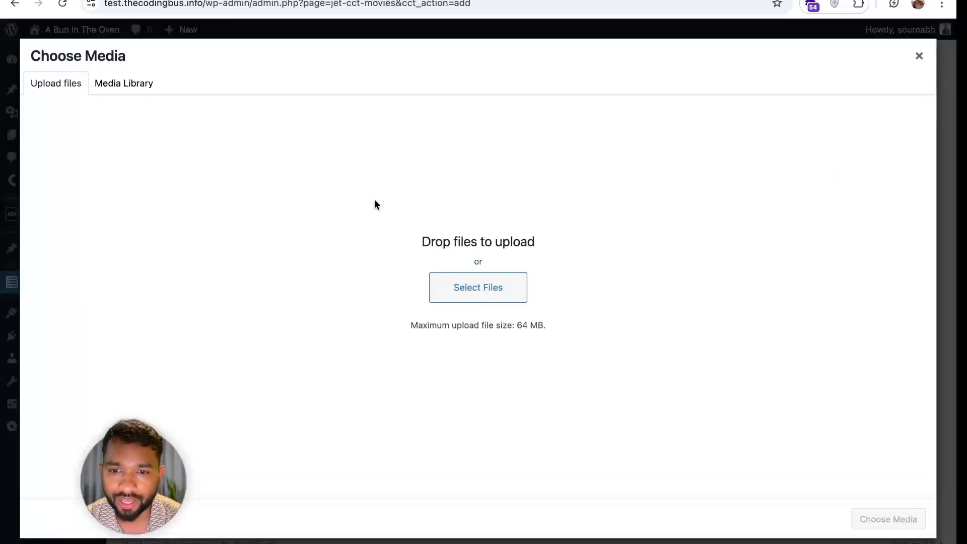
{"action": "left_click", "coordinate": [131, 91]}
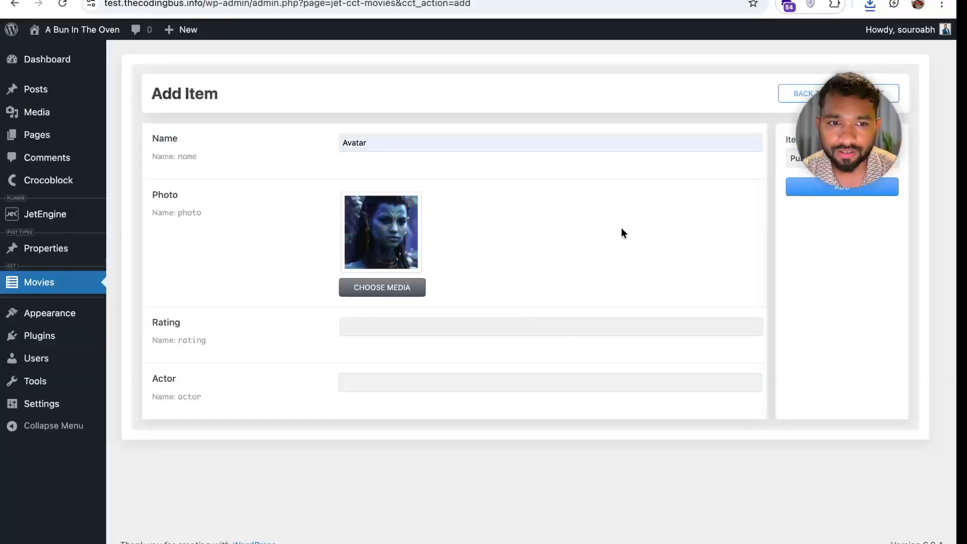
Set the Avatar item's rating to 9 and its actor to "Zoe", and add the item with Publish status
{"action": "left_click_drag", "start_coordinate": [841, 121], "coordinate": [866, 437]}
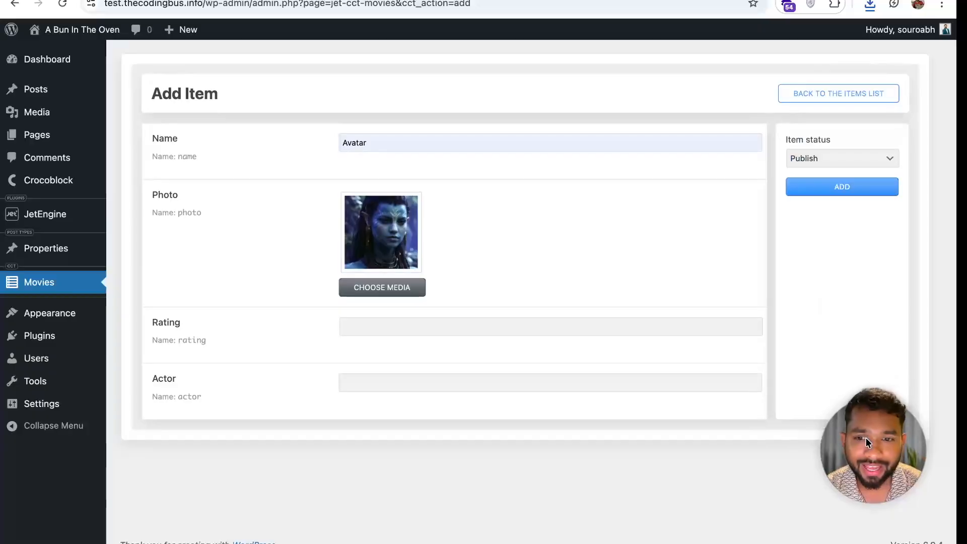
{"action": "left_click", "coordinate": [389, 323]}
{"action": "type", "text": "9"}
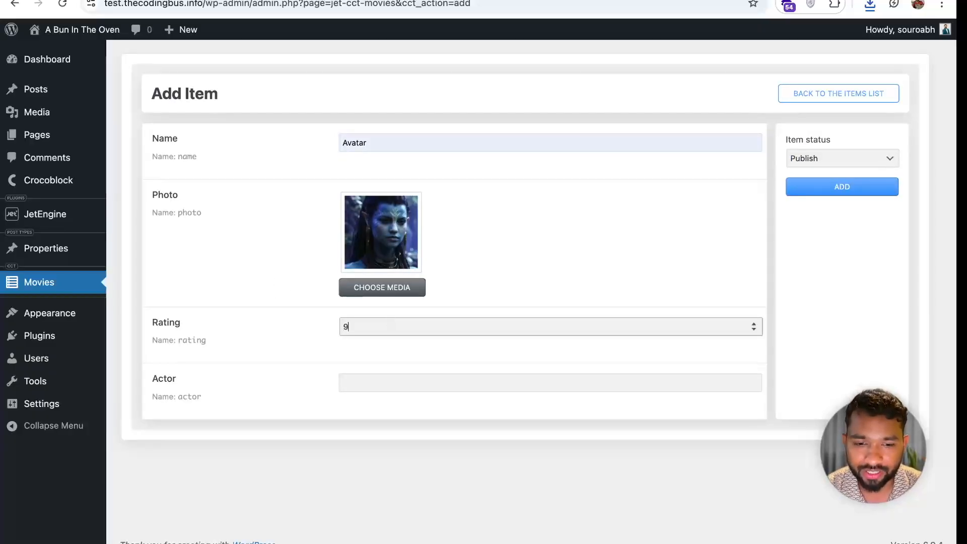
{"action": "left_click", "coordinate": [368, 384]}
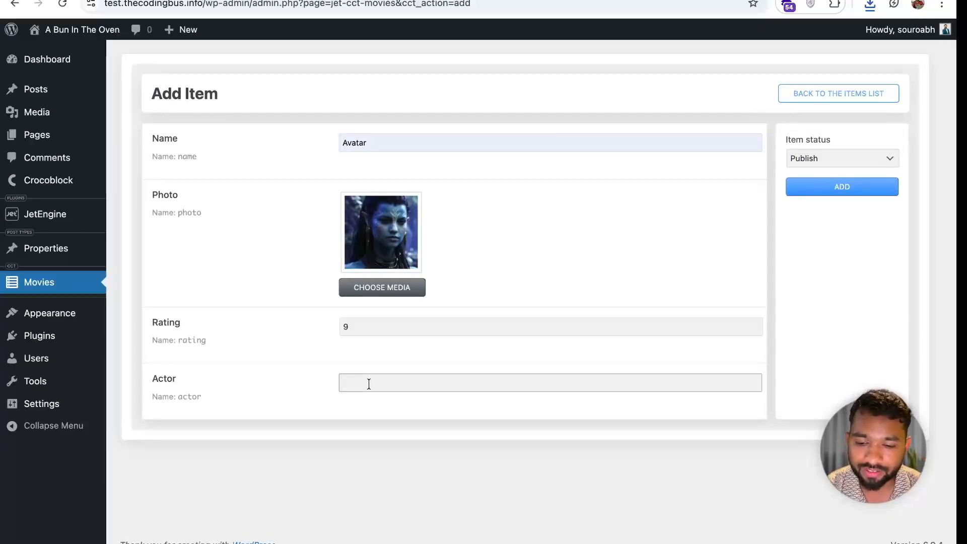
{"action": "type", "text": "Zoe"}
{"action": "left_click", "coordinate": [507, 342]}
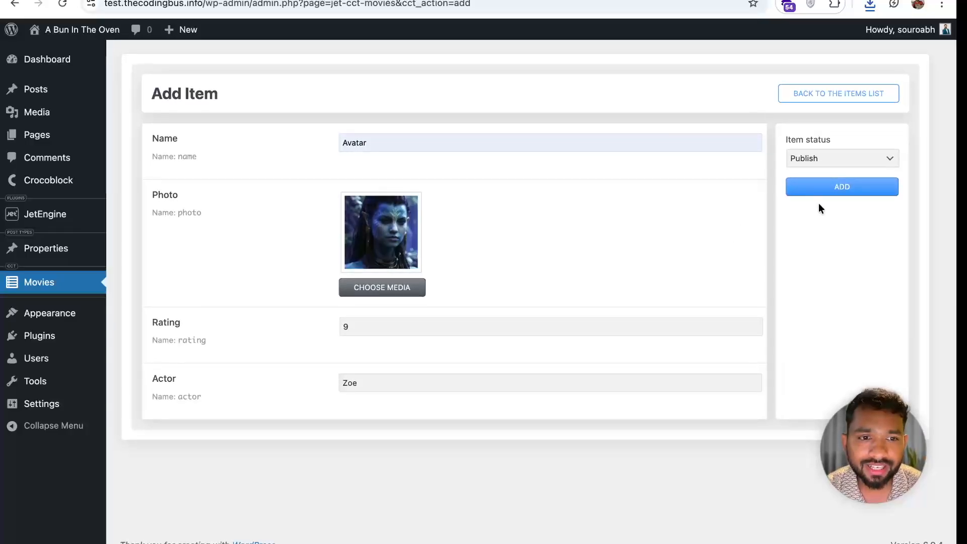
{"action": "left_click", "coordinate": [846, 194]}
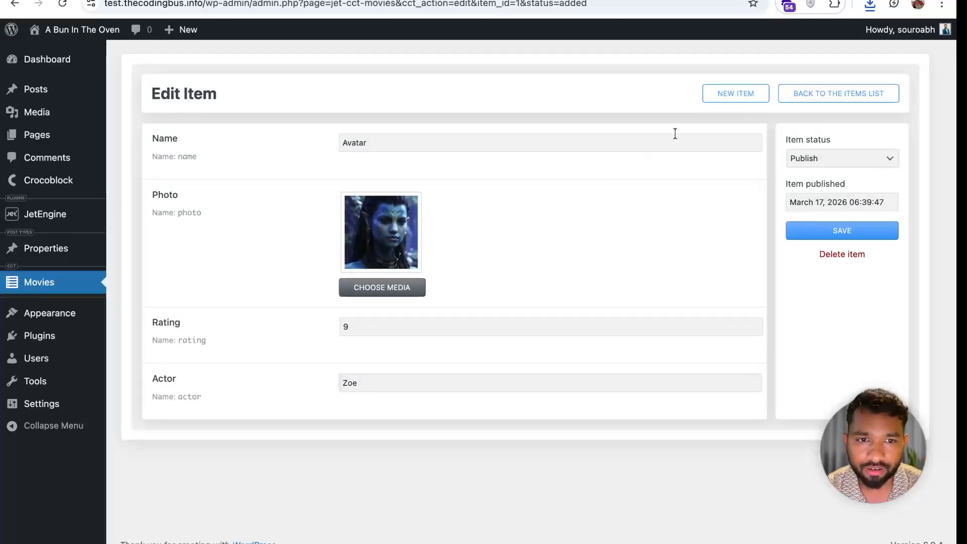
View the Movies item list, and open the Movies content type for editing from JetEngine's Custom Content Types
{"action": "left_click", "coordinate": [32, 283]}
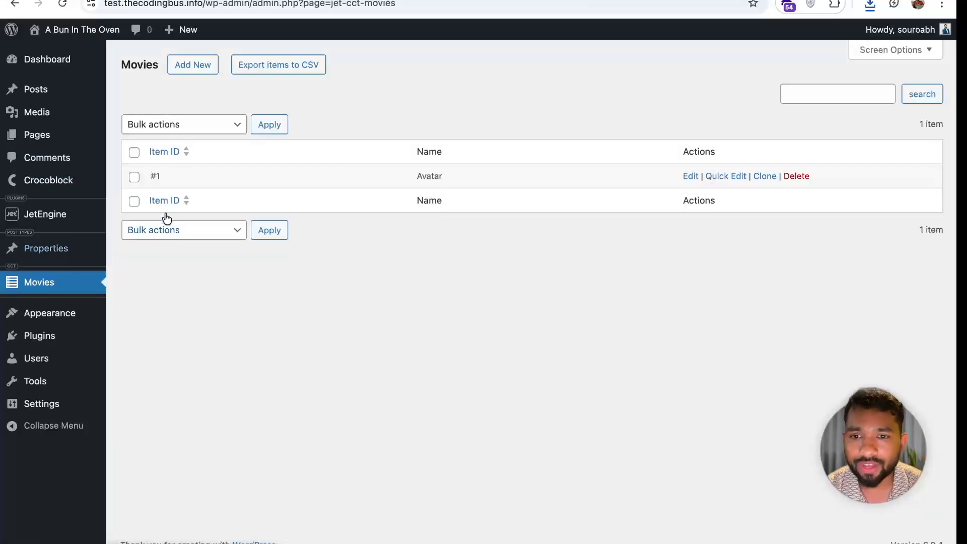
{"action": "left_click", "coordinate": [59, 214]}
{"action": "left_click", "coordinate": [35, 396]}
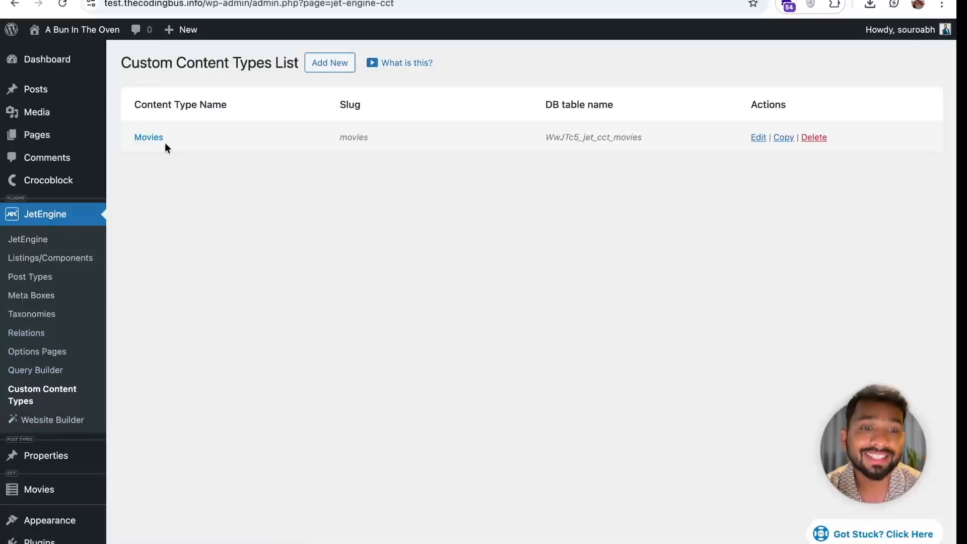
{"action": "left_click", "coordinate": [153, 139]}
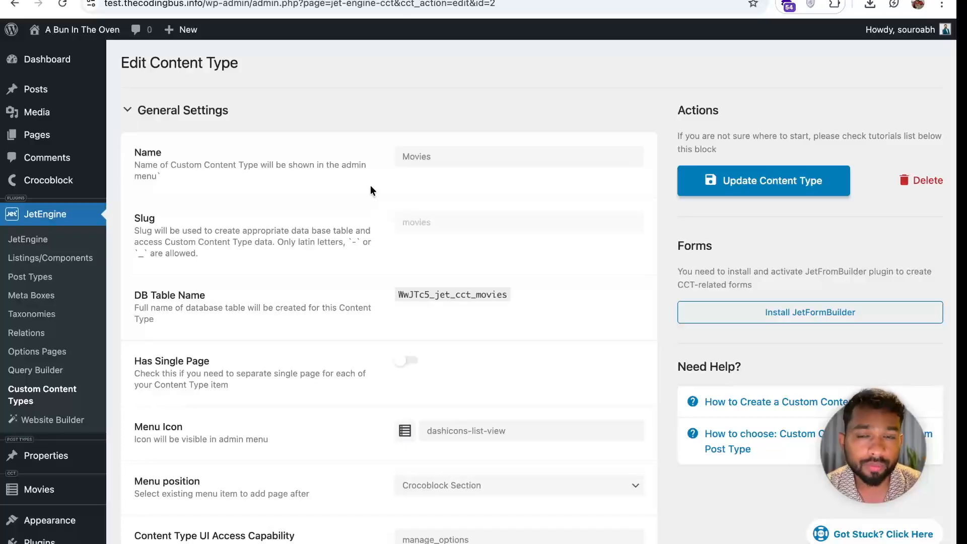
Enable the "Register get items/item REST API Endpoint" option for the Movies content type
{"action": "scroll", "coordinate": [370, 187], "scroll_direction": "down", "scroll_amount": 3}
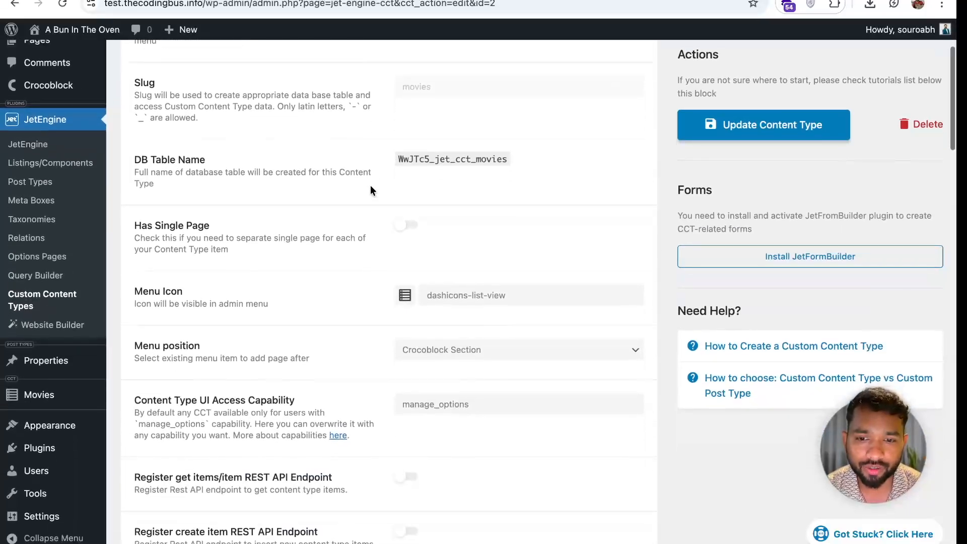
{"action": "scroll", "coordinate": [371, 187], "scroll_direction": "down", "scroll_amount": 5}
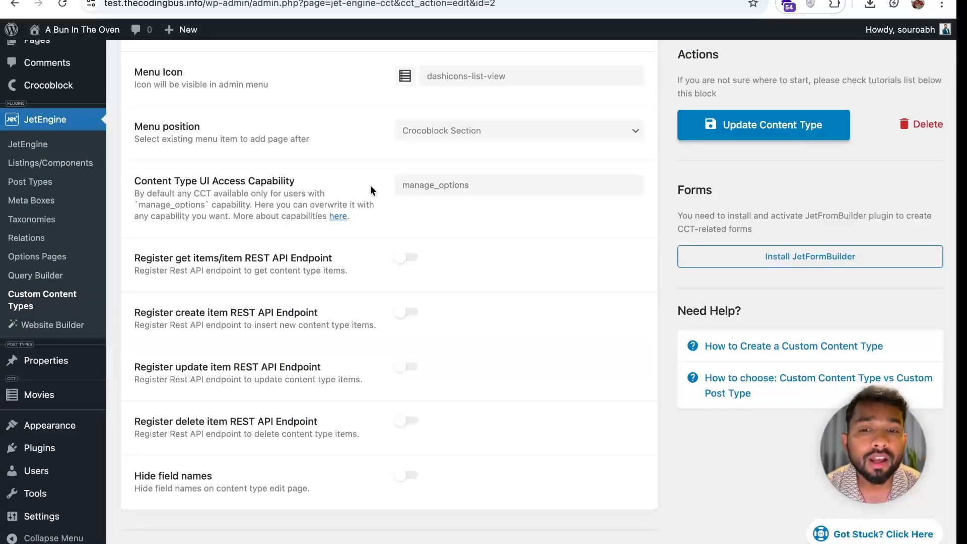
{"action": "scroll", "coordinate": [371, 187], "scroll_direction": "down", "scroll_amount": 2}
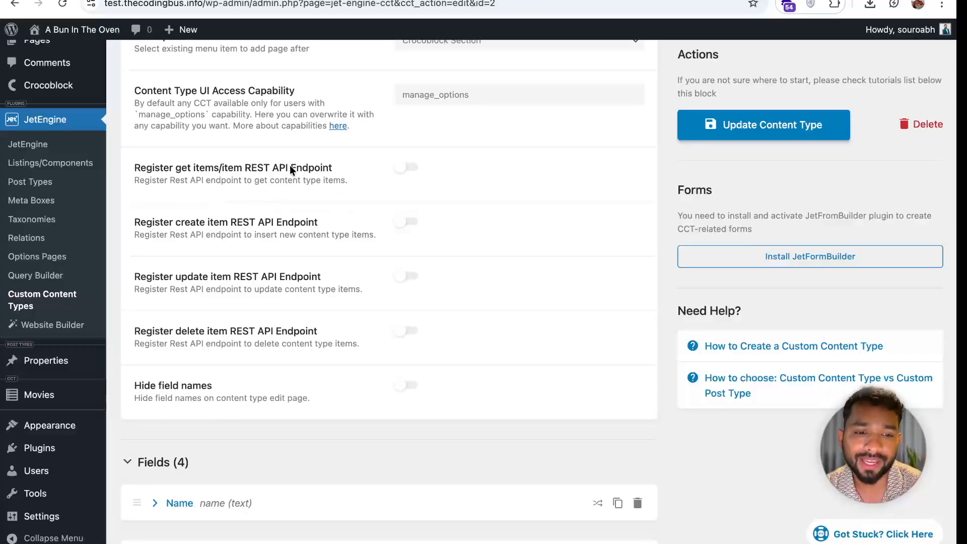
{"action": "left_click", "coordinate": [406, 168]}
Examine the GET endpoint URLs for the Movies items list and for a single item
{"action": "double_click", "coordinate": [466, 232]}
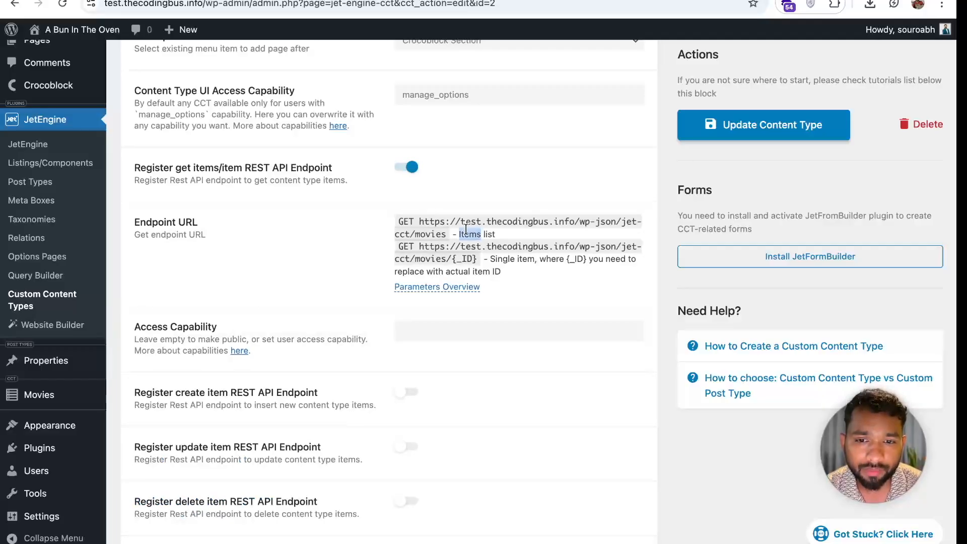
{"action": "left_click", "coordinate": [450, 231]}
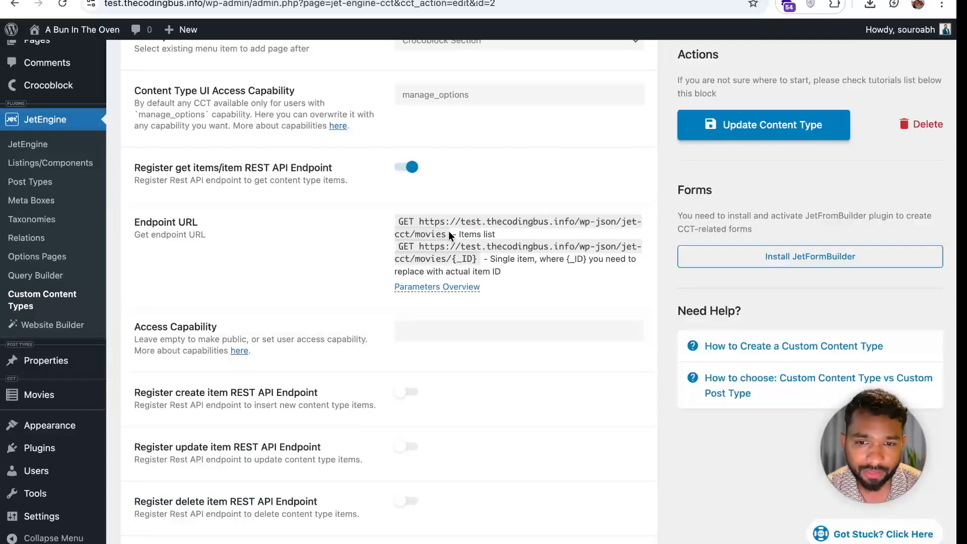
{"action": "double_click", "coordinate": [480, 272]}
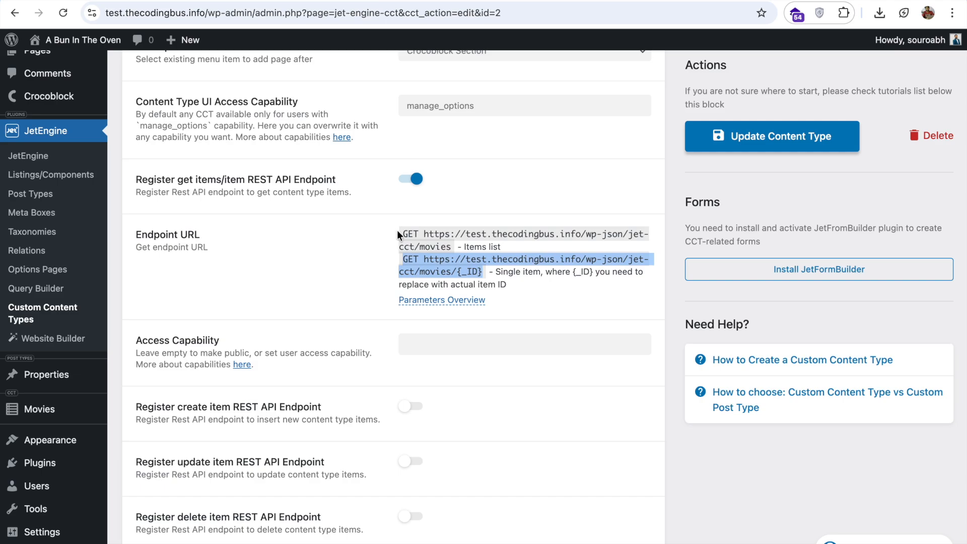
{"action": "left_click_drag", "start_coordinate": [397, 231], "coordinate": [490, 272]}
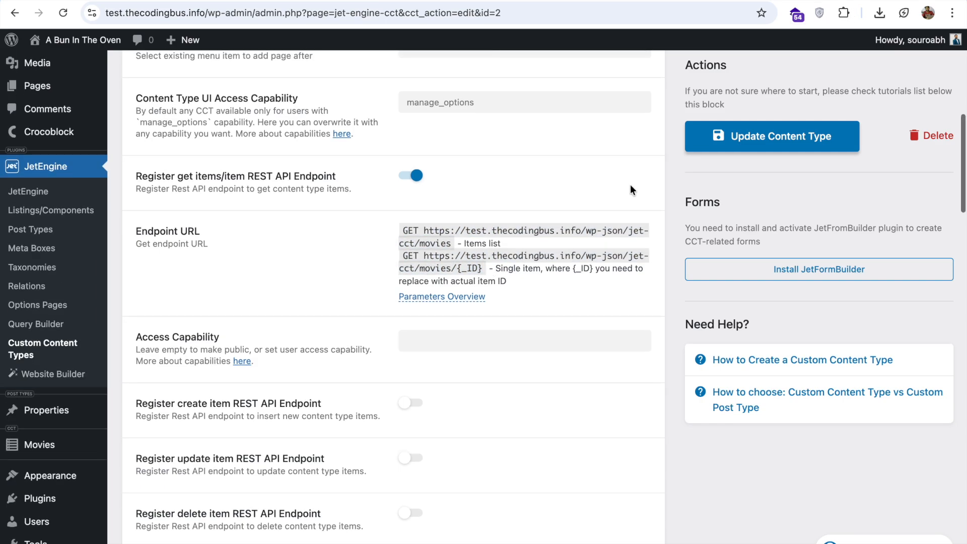
Update the Movies content type to save its REST API settings, and switch to Lovable from the Google search results
{"action": "left_click", "coordinate": [741, 144]}
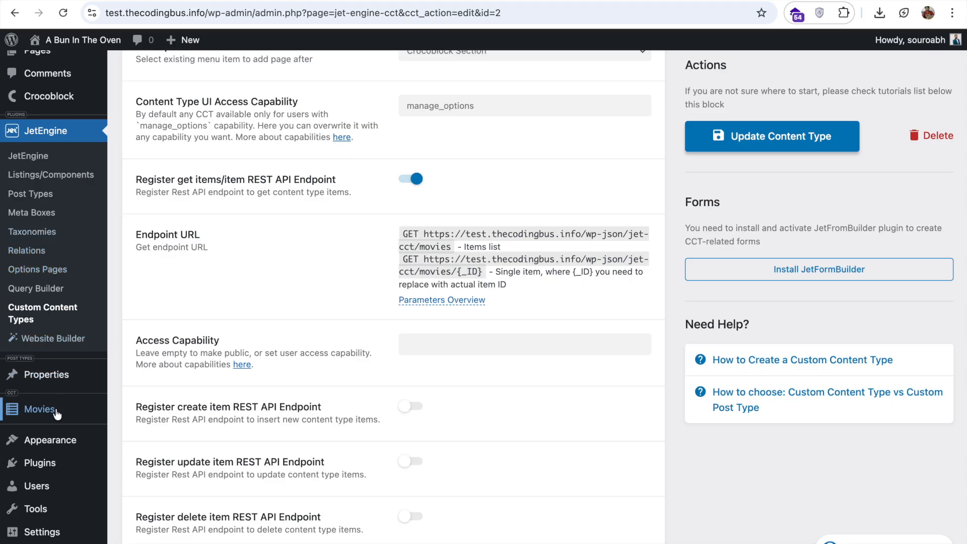
{"action": "left_click", "coordinate": [28, 409]}
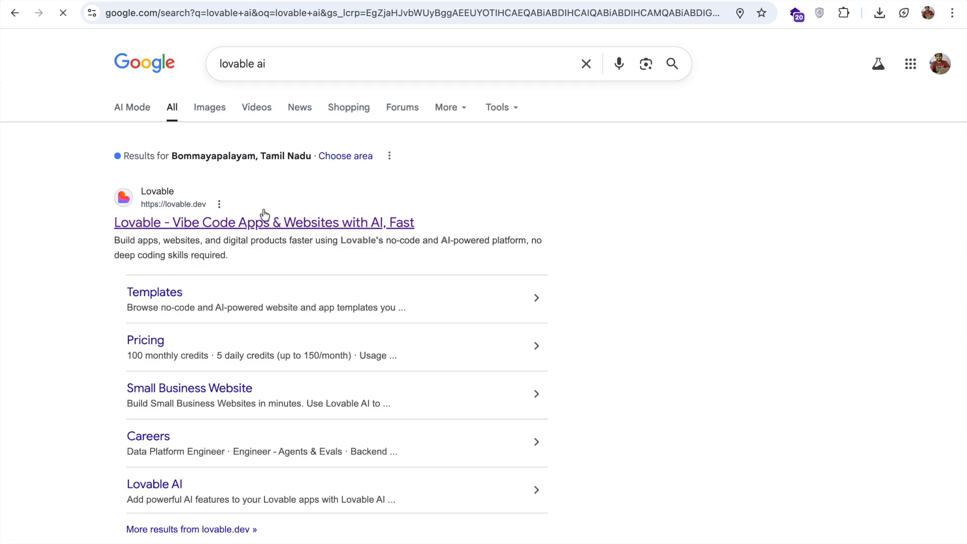
{"action": "left_click", "coordinate": [205, 218]}
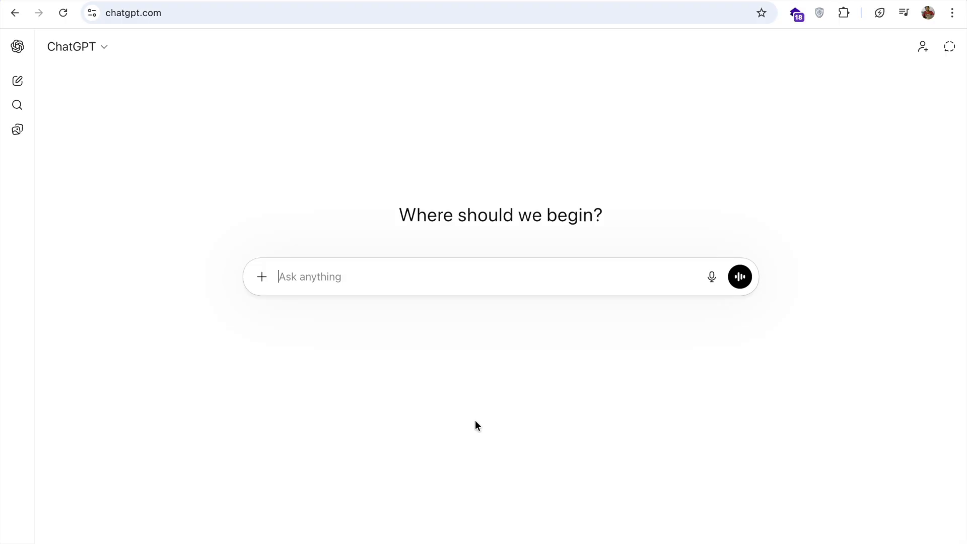
In ChatGPT, enter "create a prompt to create a movie listing website will fetch all the data from the rest api" plus both copied GET endpoint URLs
{"action": "type", "text": "create a prompt to create a movie listing website will fetch all the data from the rest api"}
{"action": "key", "text": "shift+Return"}
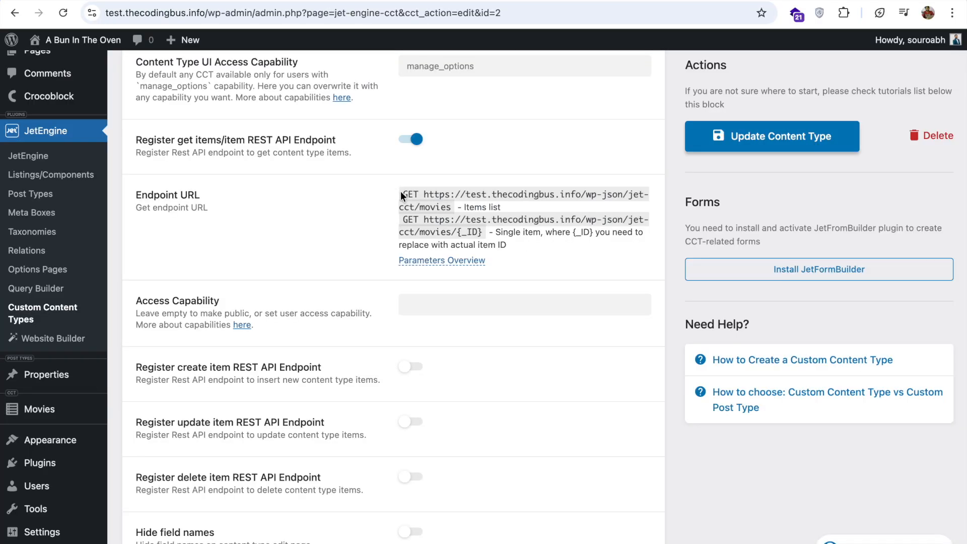
{"action": "left_click_drag", "start_coordinate": [402, 194], "coordinate": [520, 246]}
{"action": "key", "text": "super+c"}
{"action": "key", "text": "ctrl+Right"}
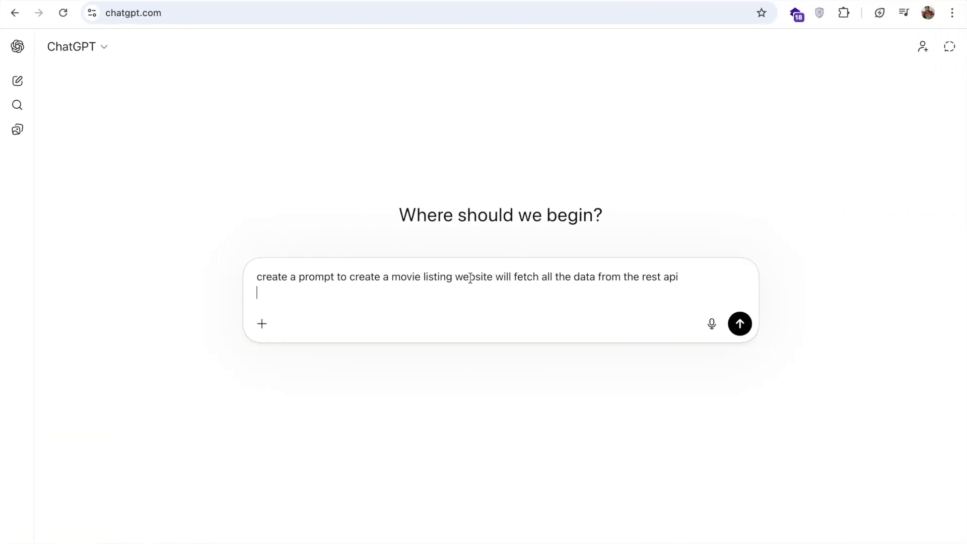
{"action": "key", "text": "super+v"}
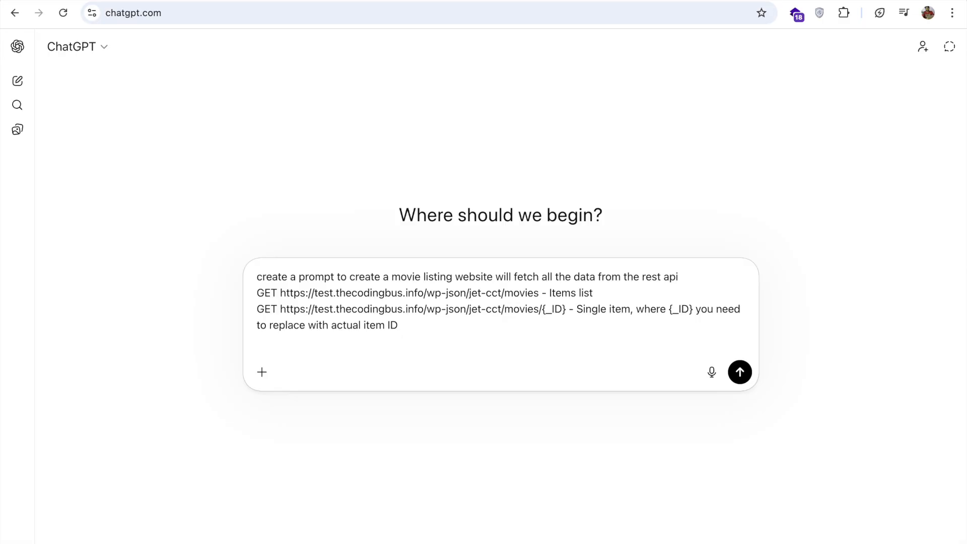
Select the Movies GET endpoint parameters and example request URL in WordPress, and select the movie website prompt generated in ChatGPT
{"action": "key", "text": "ctrl+Left"}
{"action": "left_click", "coordinate": [435, 261]}
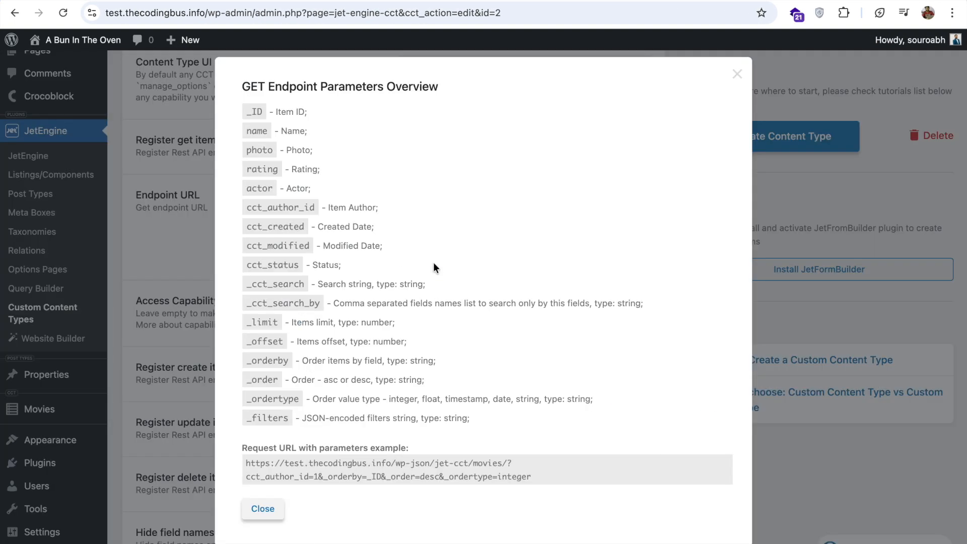
{"action": "left_click_drag", "start_coordinate": [245, 112], "coordinate": [554, 485]}
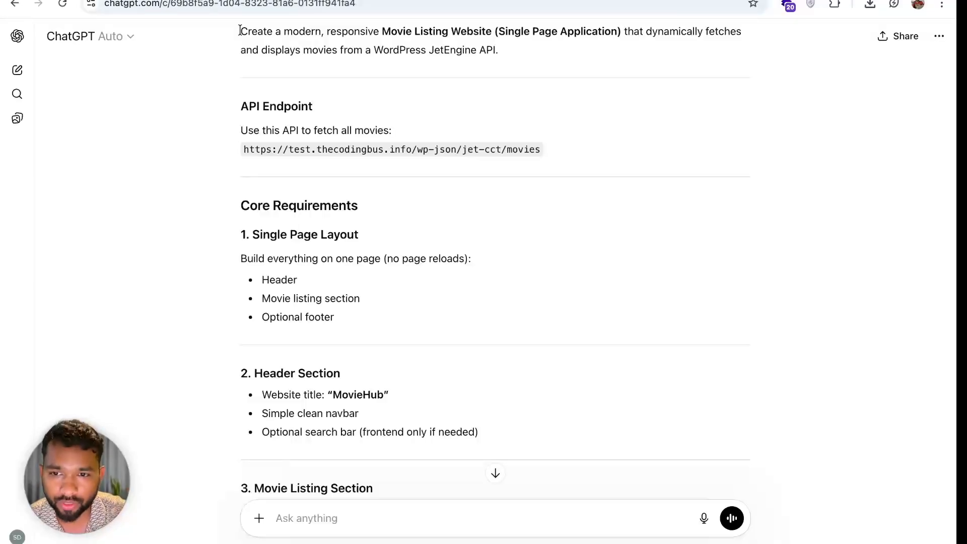
{"action": "left_click_drag", "start_coordinate": [243, 32], "coordinate": [418, 504]}
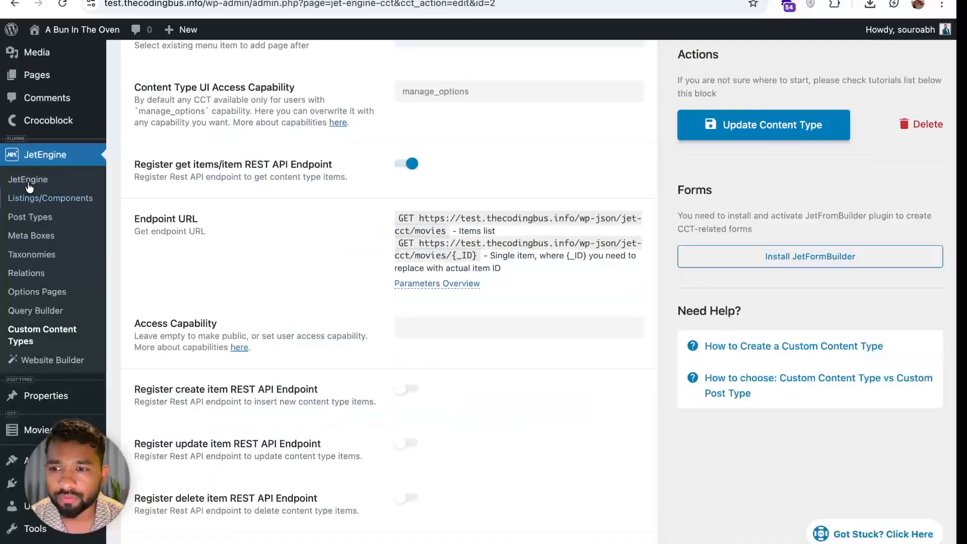
In WordPress, start a new Movies item named "Home" with the cathedral photo, and set its rating to 7
{"action": "scroll", "coordinate": [107, 283], "scroll_direction": "up", "scroll_amount": 2}
{"action": "scroll", "coordinate": [107, 283], "scroll_direction": "down", "scroll_amount": 5}
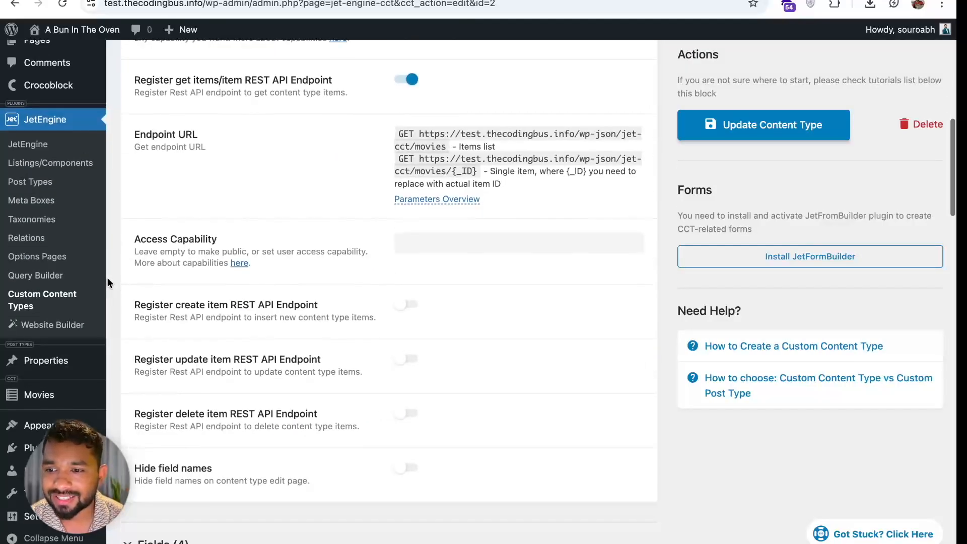
{"action": "left_click", "coordinate": [47, 396]}
{"action": "left_click", "coordinate": [198, 70]}
{"action": "left_click", "coordinate": [374, 323]}
{"action": "type", "text": "7"}
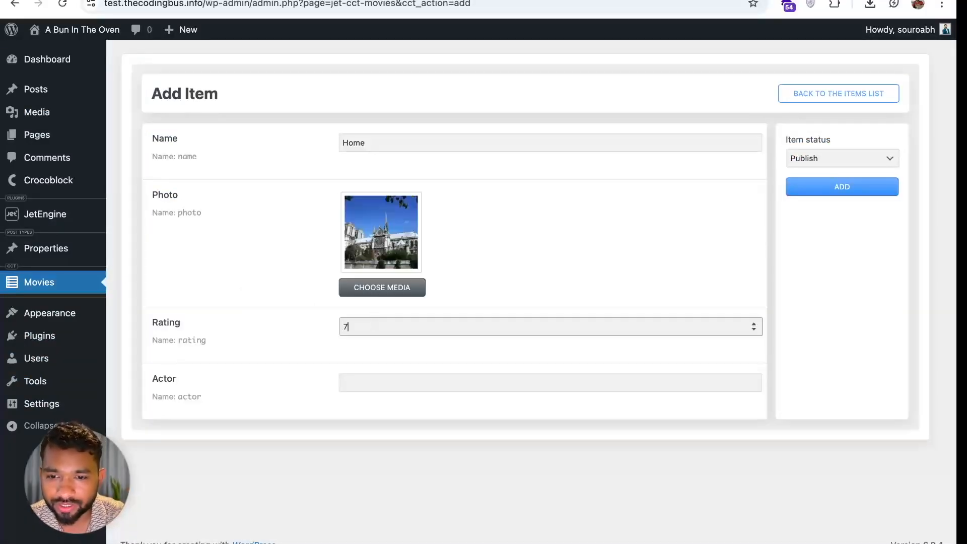
Set the Home item's actor to "TCB", add the item with Publish status, and return to the items list
{"action": "left_click", "coordinate": [378, 383]}
{"action": "type", "text": "TCB"}
{"action": "left_click", "coordinate": [842, 186]}
{"action": "left_click", "coordinate": [807, 95]}
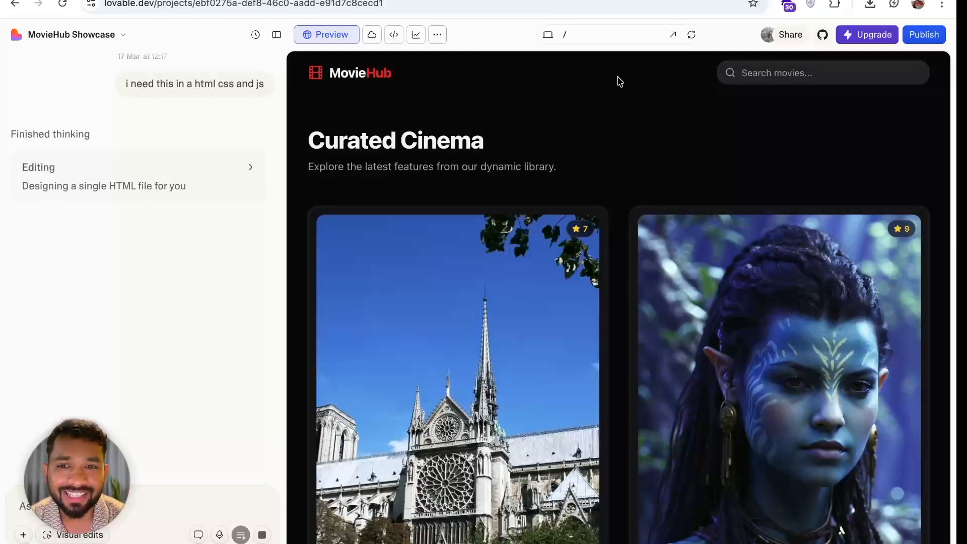
Examine the MovieHub site in Lovable's preview, and open it as a standalone page to check the movie cards
{"action": "scroll", "coordinate": [621, 313], "scroll_direction": "down", "scroll_amount": 5}
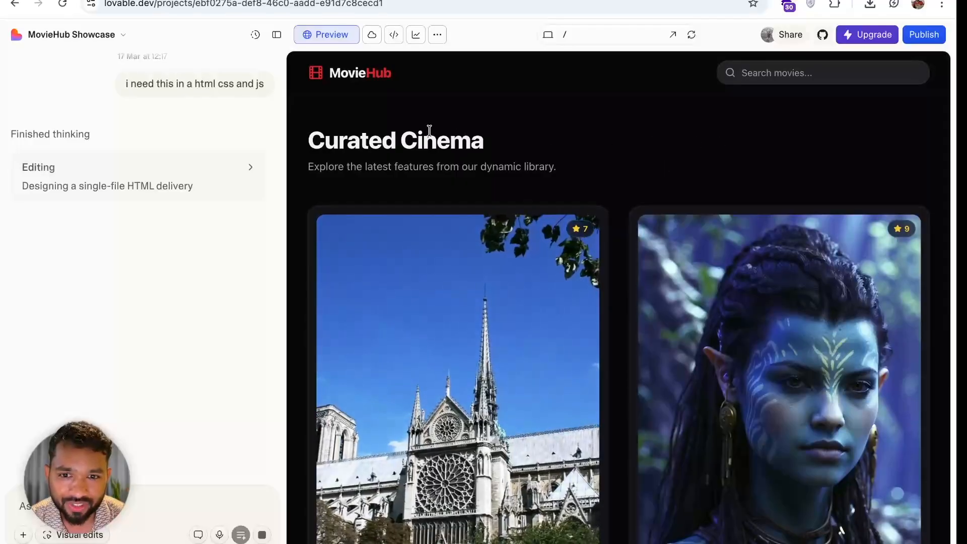
{"action": "scroll", "coordinate": [643, 282], "scroll_direction": "down", "scroll_amount": 5}
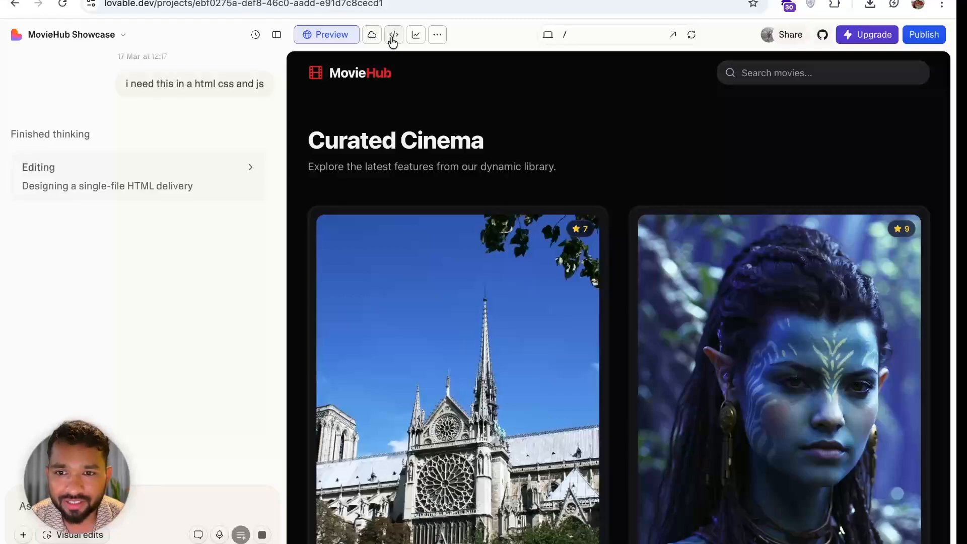
{"action": "left_click", "coordinate": [673, 34]}
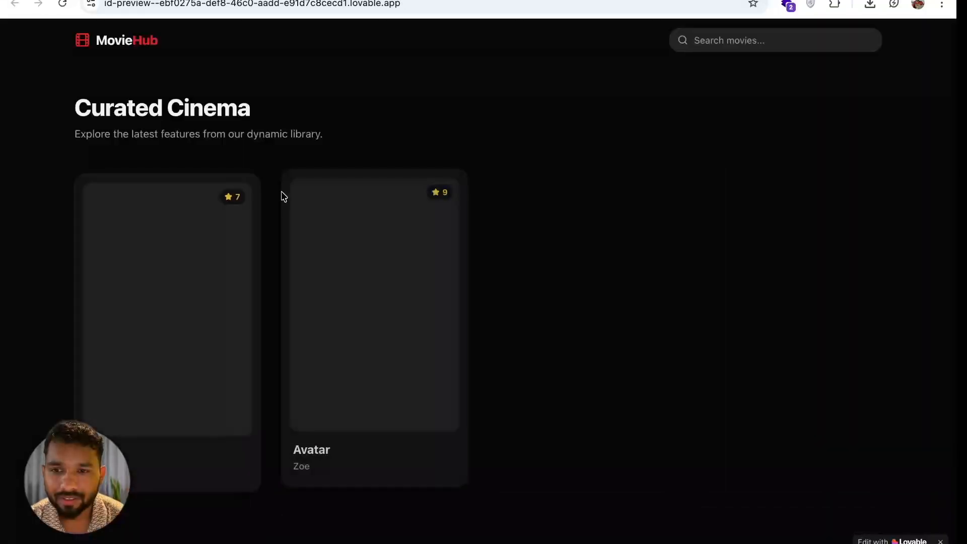
{"action": "scroll", "coordinate": [532, 314], "scroll_direction": "down", "scroll_amount": 1}
{"action": "scroll", "coordinate": [533, 314], "scroll_direction": "up", "scroll_amount": 1}
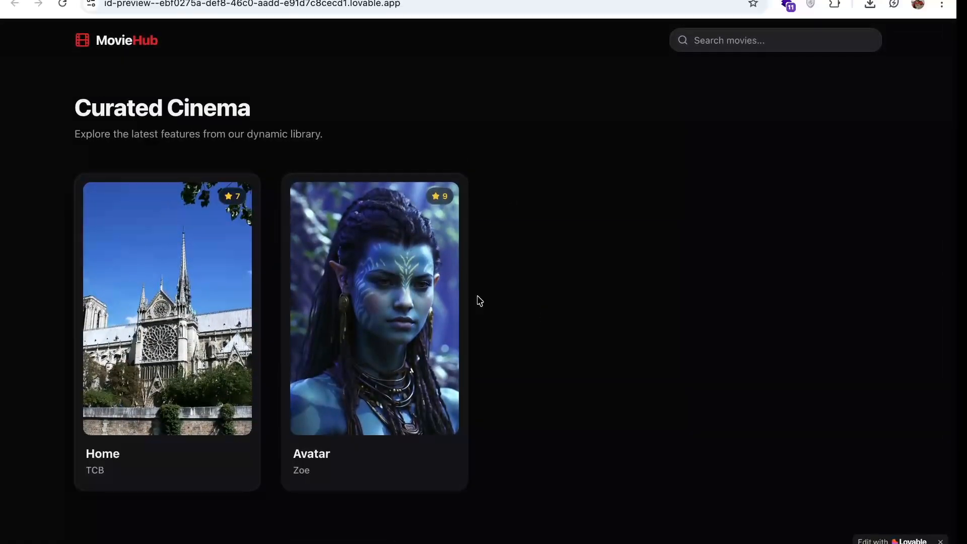